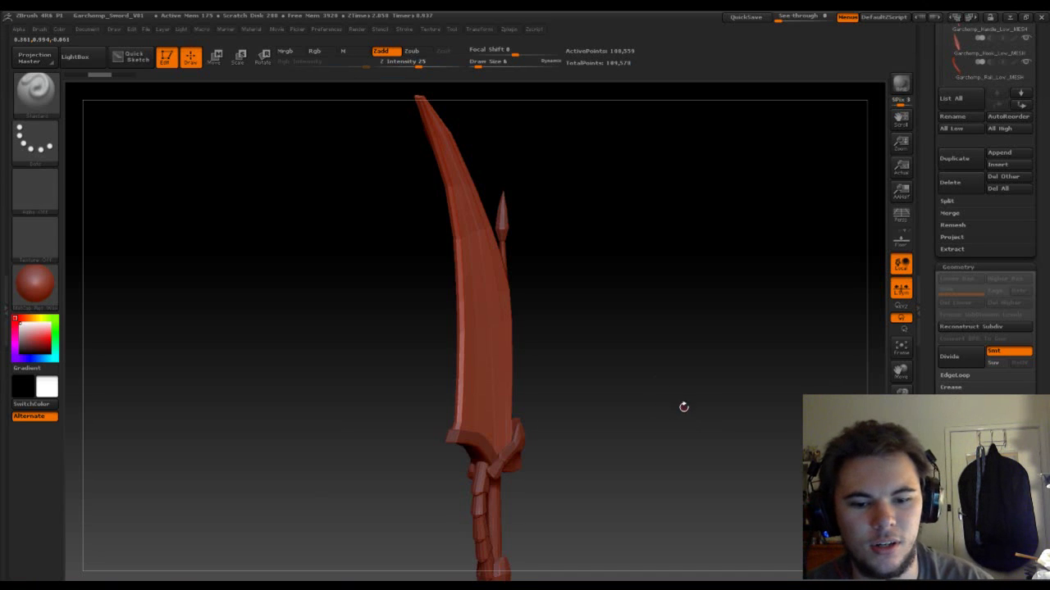
- Smooth the blunt tip of the sword blade into a tapered point using a draw size of 20
mouse_move(683, 406)
mouse_down()
mouse_move(668, 415)
mouse_move(697, 435)
mouse_move(672, 336)
mouse_move(672, 406)
mouse_move(620, 422)
mouse_move(567, 417)
mouse_move(675, 398)
mouse_move(670, 413)
mouse_move(726, 518)
mouse_move(731, 389)
mouse_move(714, 389)
mouse_move(764, 481)
mouse_move(710, 335)
mouse_move(774, 375)
mouse_move(741, 363)
mouse_move(796, 468)
mouse_move(763, 403)
mouse_move(758, 451)
mouse_move(730, 369)
mouse_move(647, 356)
mouse_move(631, 405)
mouse_move(637, 380)
mouse_move(626, 389)
mouse_up()
key(s)
drag(630, 344, 603, 312)
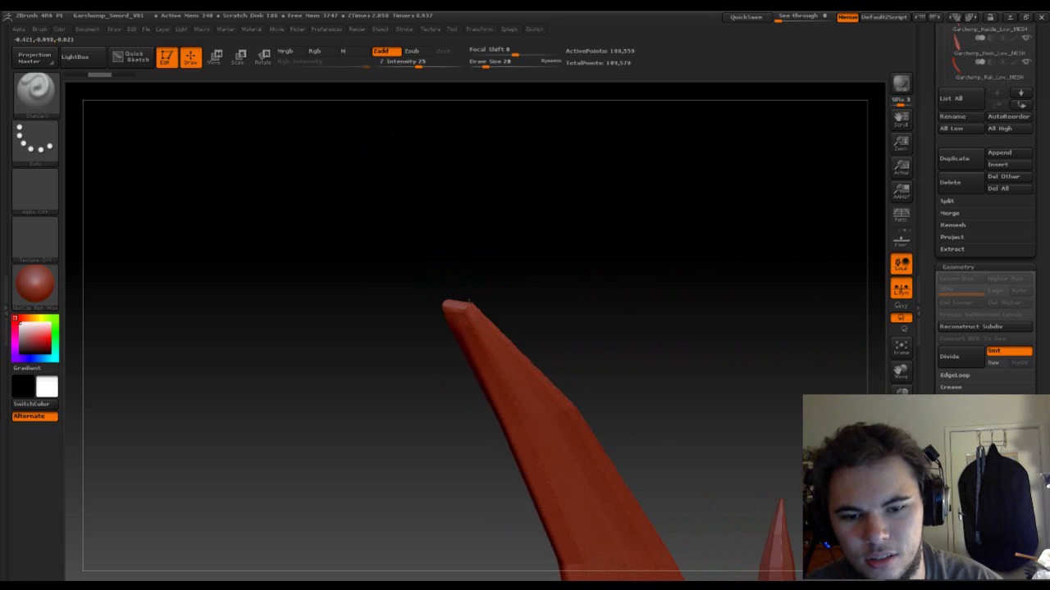
drag(456, 307, 476, 318)
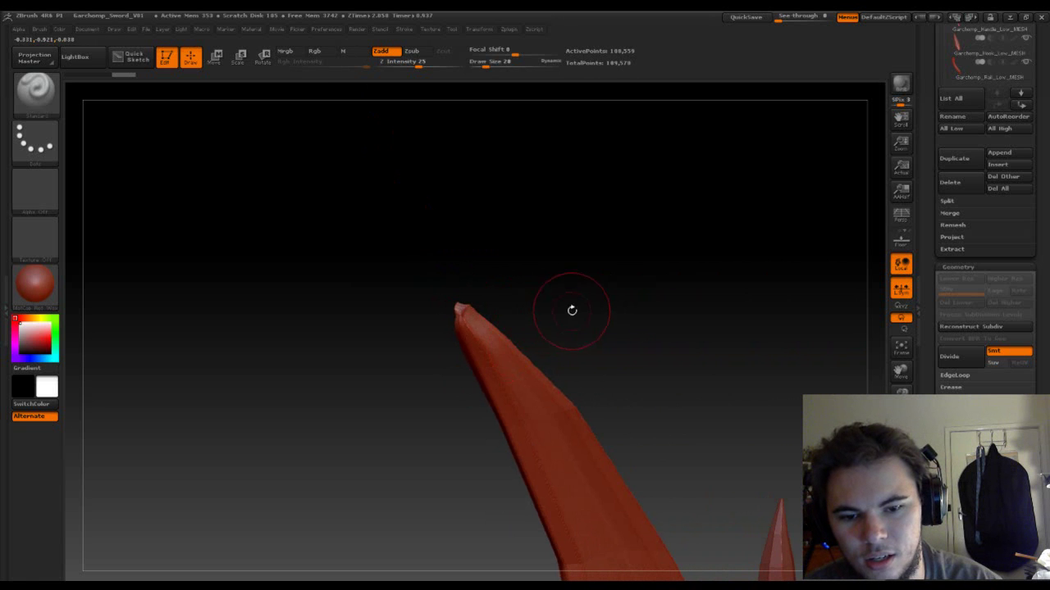
drag(572, 310, 589, 312)
key(shift)
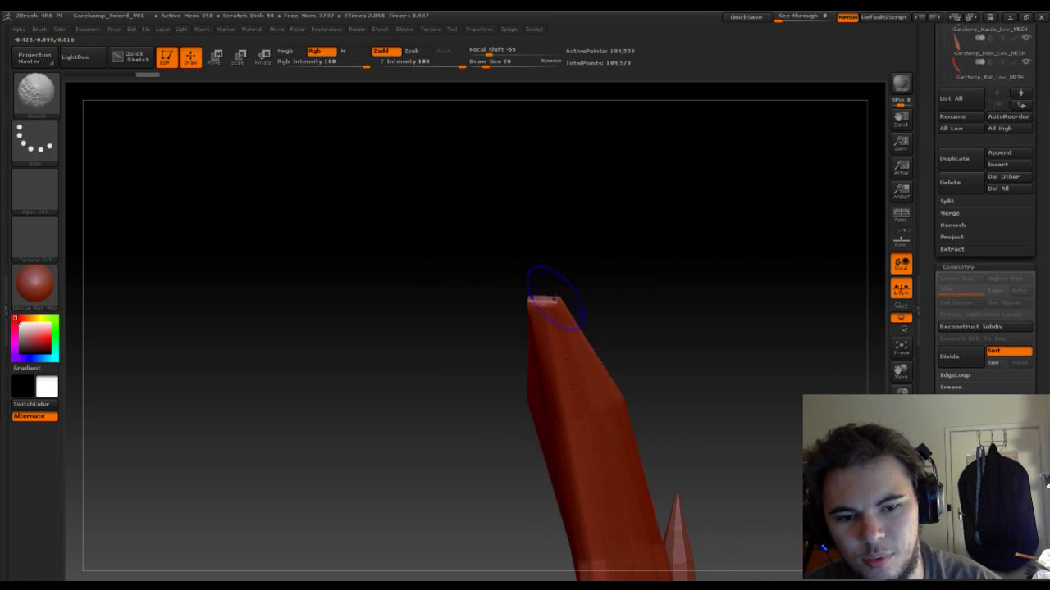
shift+drag(585, 337, 565, 316)
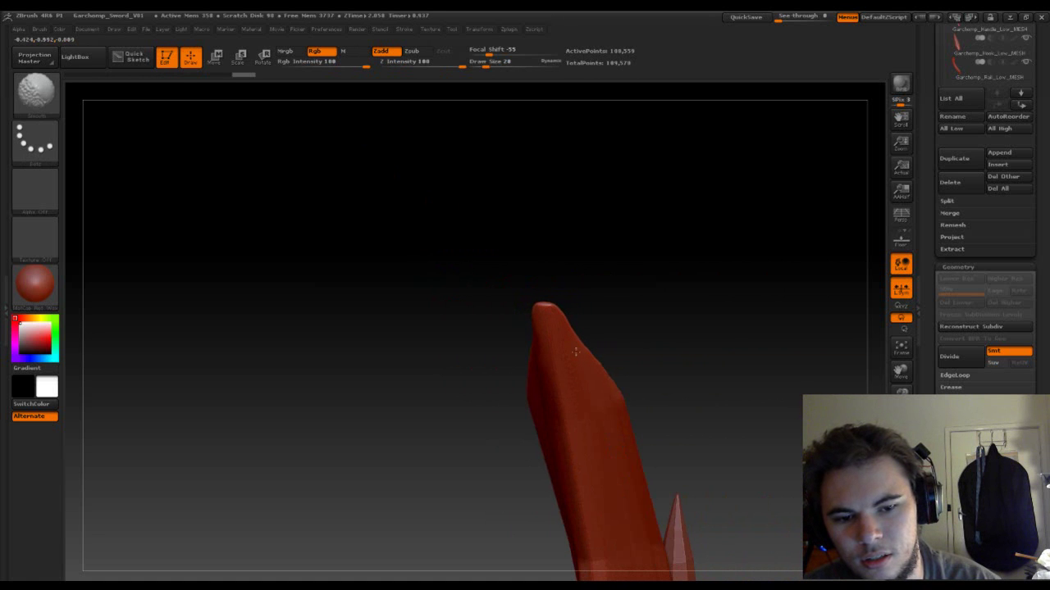
drag(612, 352, 611, 310)
key(shift)
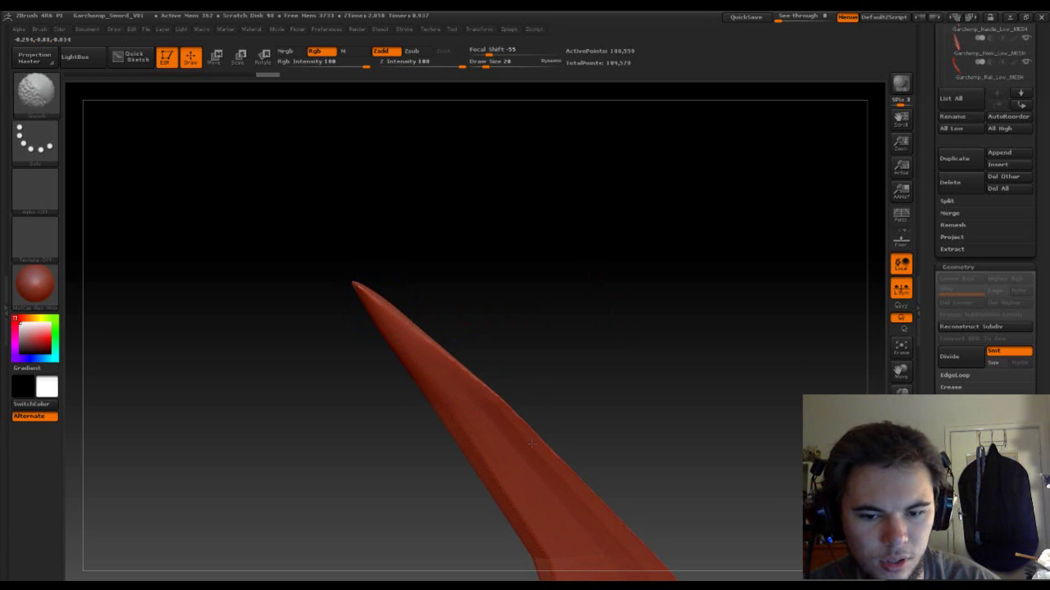
shift+drag(532, 444, 550, 460)
- Smooth the hard bevel along the blade's concave edge from the upper blade down to the guard
mouse_move(705, 406)
alt+mouse_down()
mouse_move(637, 124)
mouse_move(628, 139)
alt+mouse_up()
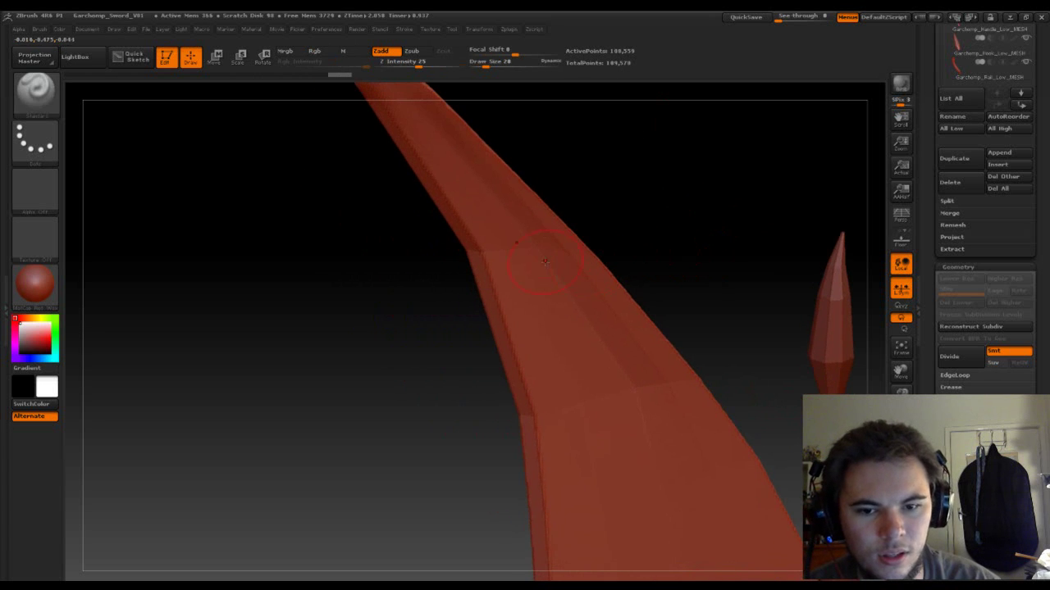
key(shift)
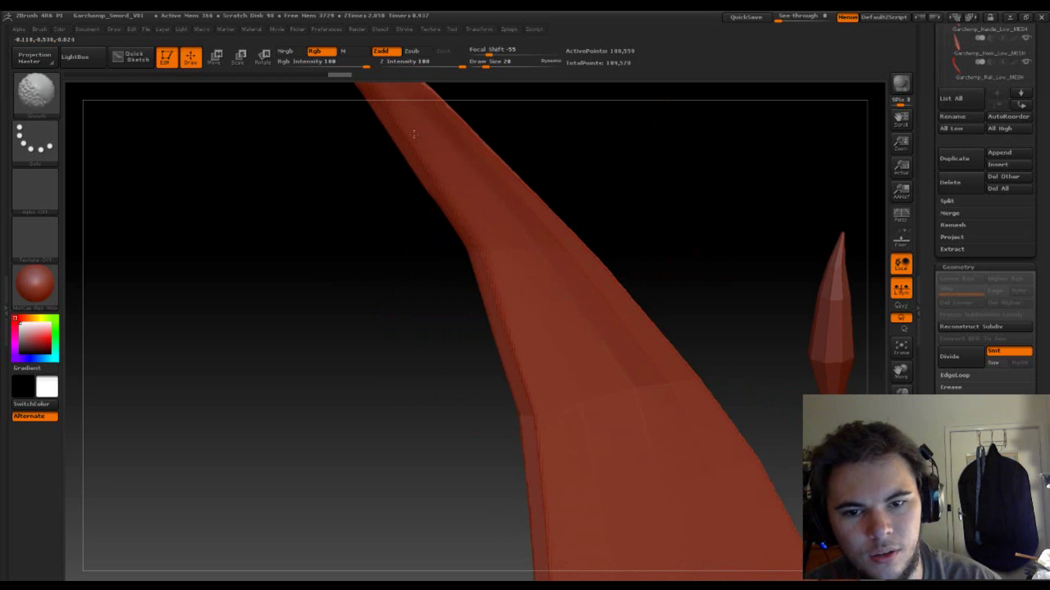
shift+drag(419, 169, 556, 450)
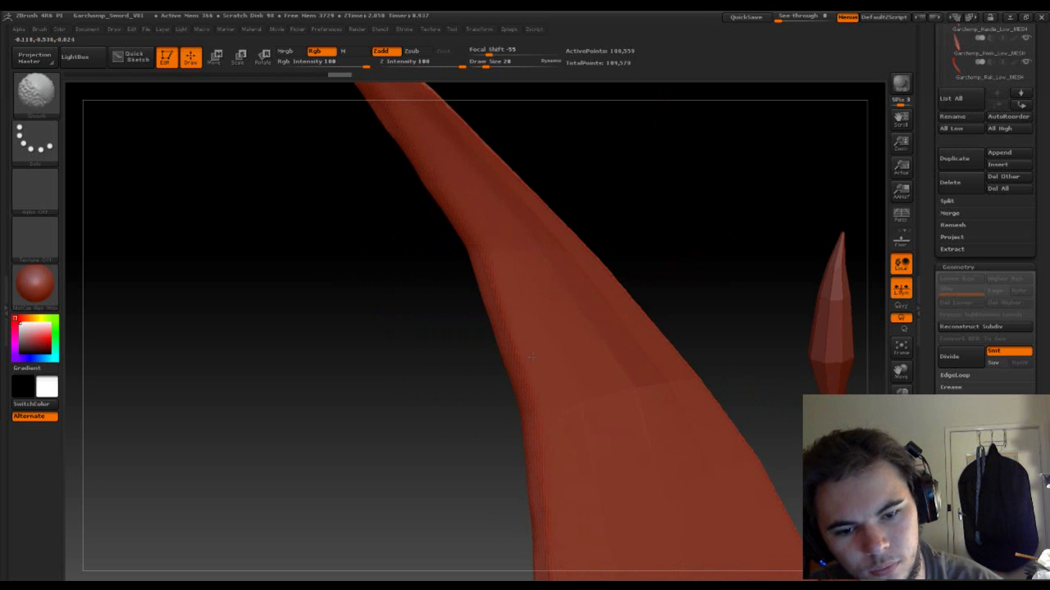
shift+drag(496, 292, 502, 316)
mouse_move(689, 253)
alt+mouse_down()
mouse_move(682, 85)
mouse_move(699, 26)
alt+mouse_up()
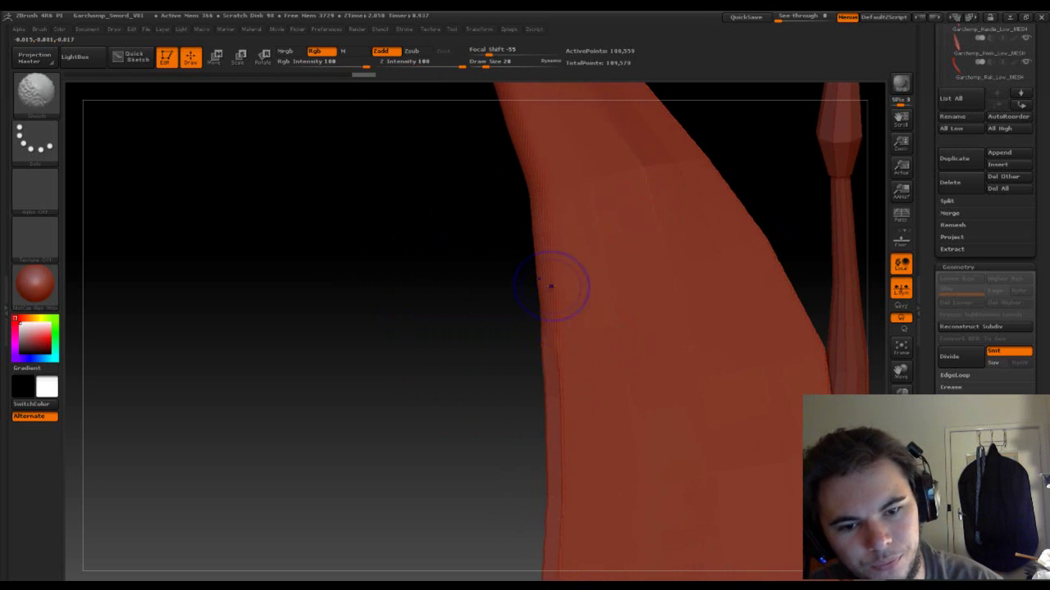
shift+drag(550, 286, 547, 325)
mouse_move(457, 445)
mouse_down()
mouse_move(546, 235)
mouse_move(516, 281)
mouse_move(575, 420)
mouse_move(562, 353)
mouse_move(570, 299)
mouse_move(579, 322)
mouse_up()
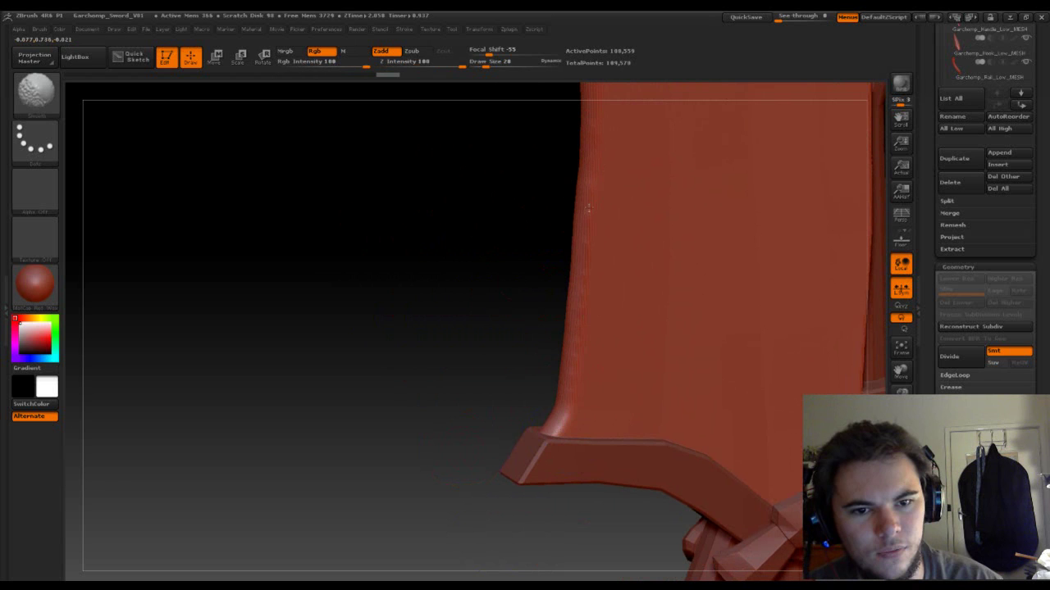
mouse_move(454, 375)
mouse_down()
mouse_move(443, 394)
mouse_move(429, 194)
mouse_move(433, 401)
mouse_up()
key(shift)
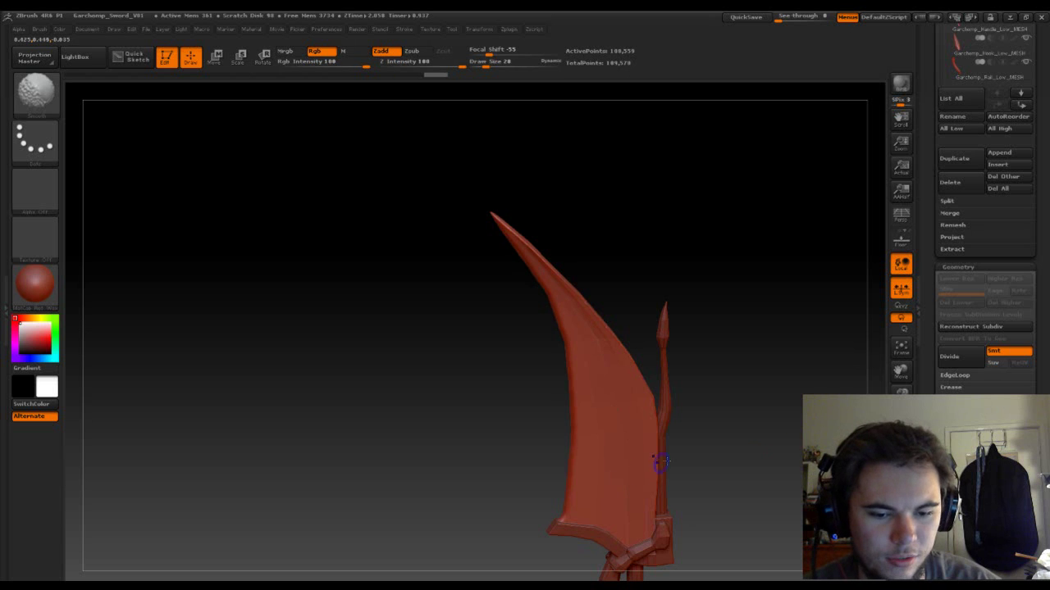
- Set the draw size to 47 and smooth the faceted lines on the blade's broad face above the guard
mouse_move(789, 443)
mouse_down()
mouse_move(802, 448)
mouse_move(657, 338)
mouse_move(680, 356)
mouse_move(675, 487)
mouse_up()
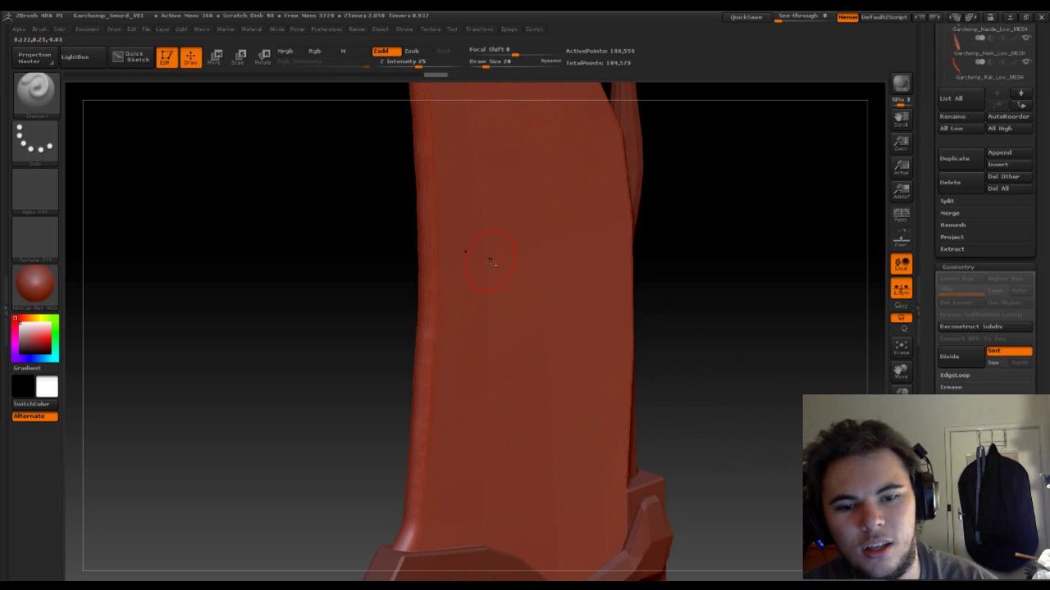
key(shift)
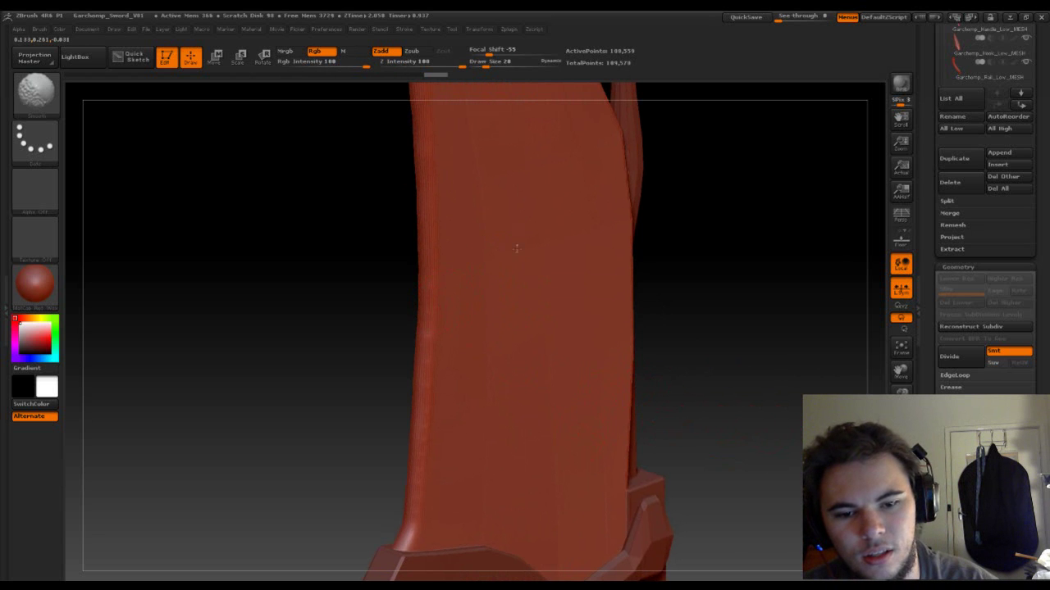
key(s)
mouse_move(513, 301)
mouse_down()
mouse_move(523, 300)
mouse_move(499, 286)
mouse_up()
key(s)
key(shift)
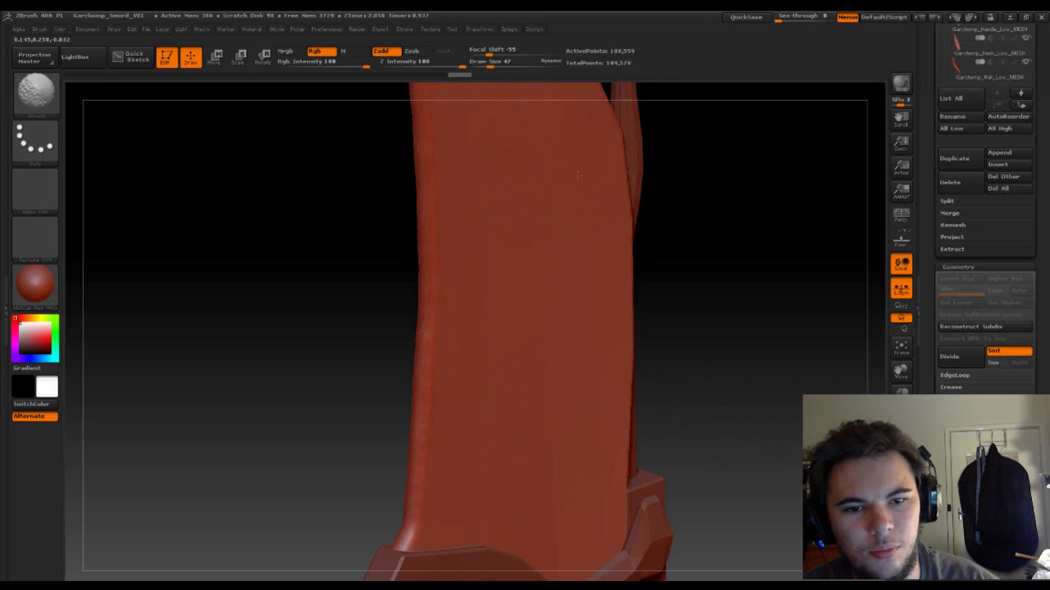
- Set the draw size to 19 and smooth the hard corners along the blade's convex back edge up to the tip
mouse_move(775, 213)
mouse_down()
mouse_move(733, 220)
mouse_move(776, 235)
mouse_move(644, 331)
mouse_up()
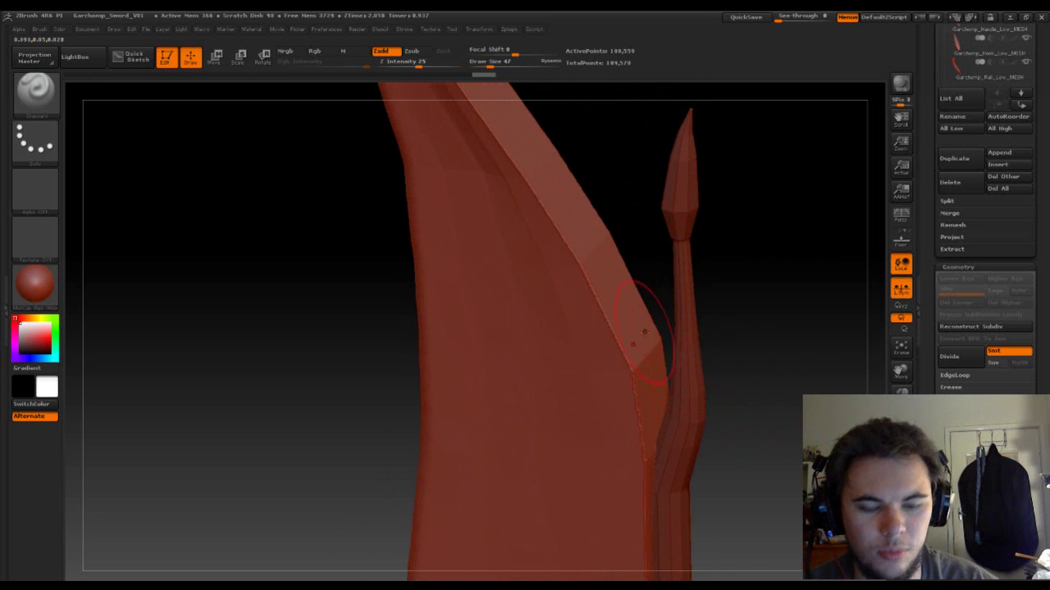
key(s)
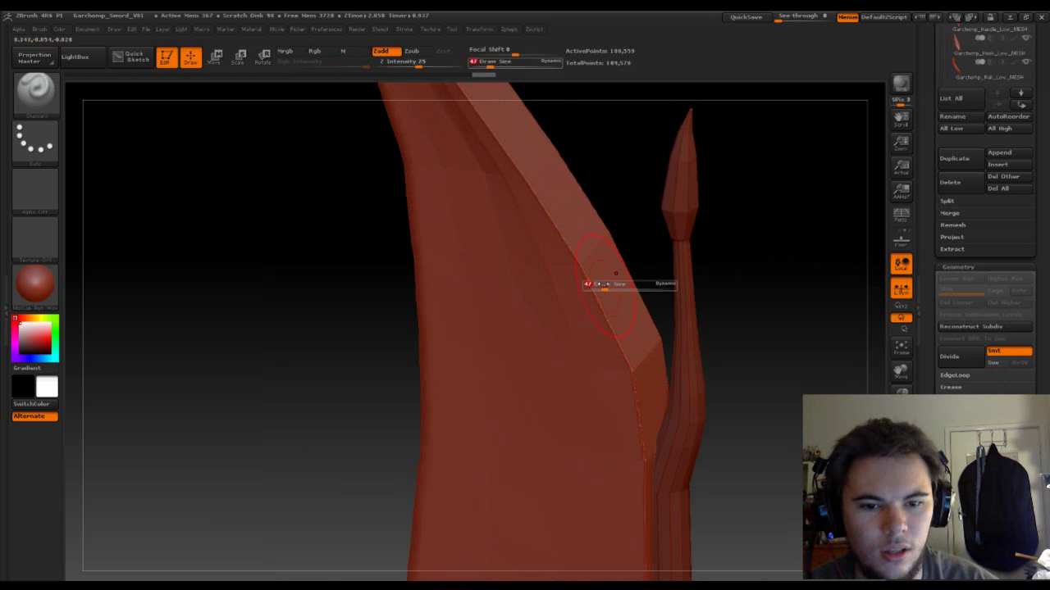
drag(593, 285, 587, 284)
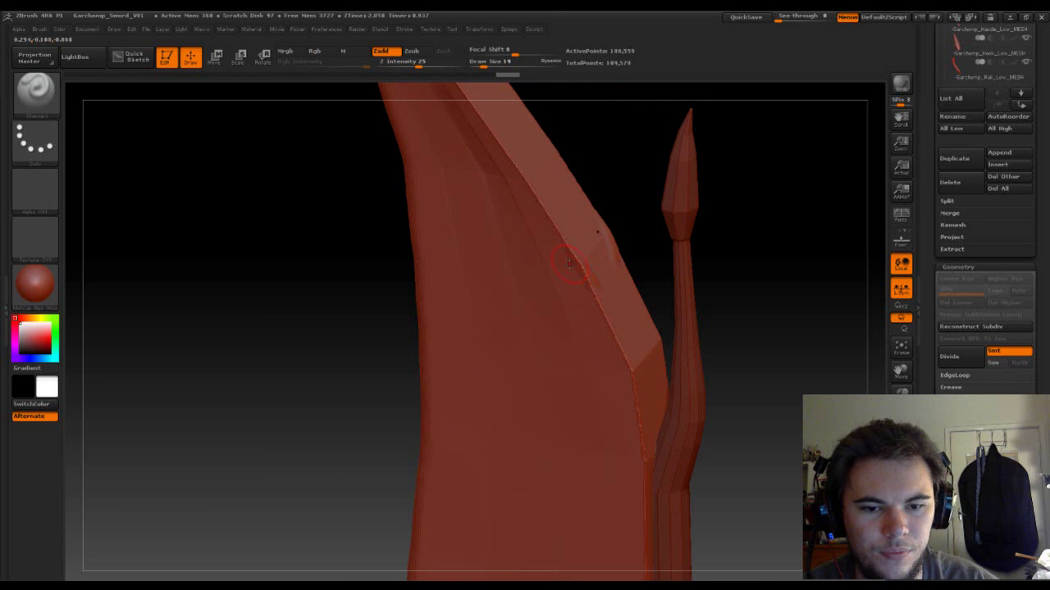
key(shift)
shift+drag(584, 280, 627, 360)
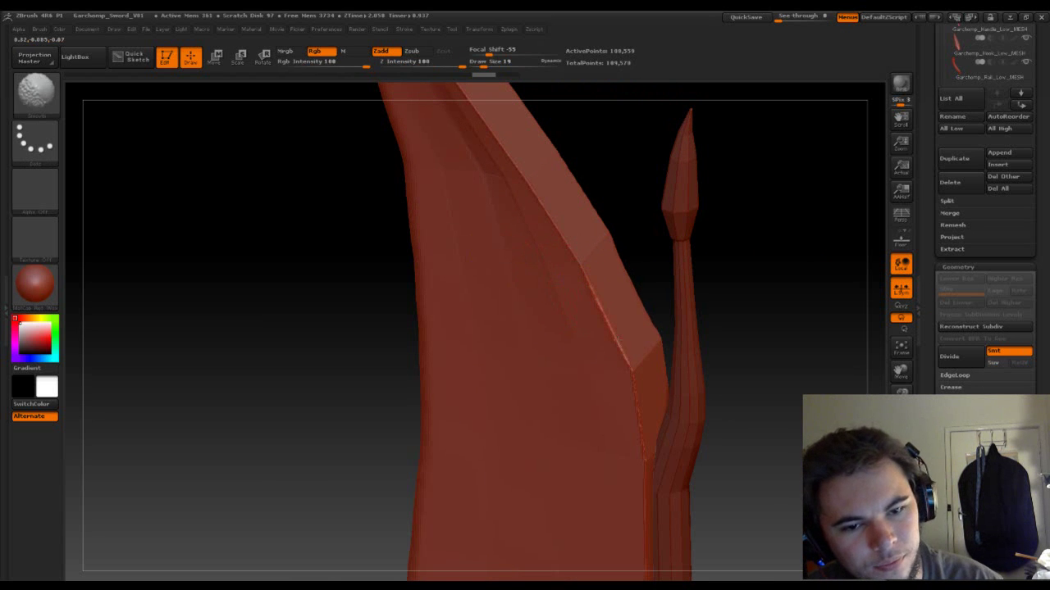
mouse_move(584, 263)
shift+mouse_down()
mouse_move(570, 197)
mouse_move(529, 164)
mouse_move(505, 115)
shift+mouse_up()
drag(607, 180, 741, 339)
mouse_move(622, 336)
shift+mouse_down()
mouse_move(576, 274)
mouse_move(580, 244)
mouse_move(502, 139)
mouse_move(523, 141)
shift+mouse_up()
mouse_move(573, 170)
mouse_down()
mouse_move(684, 251)
mouse_move(691, 271)
mouse_up()
mouse_move(659, 227)
mouse_down()
mouse_move(729, 300)
mouse_move(608, 327)
mouse_up()
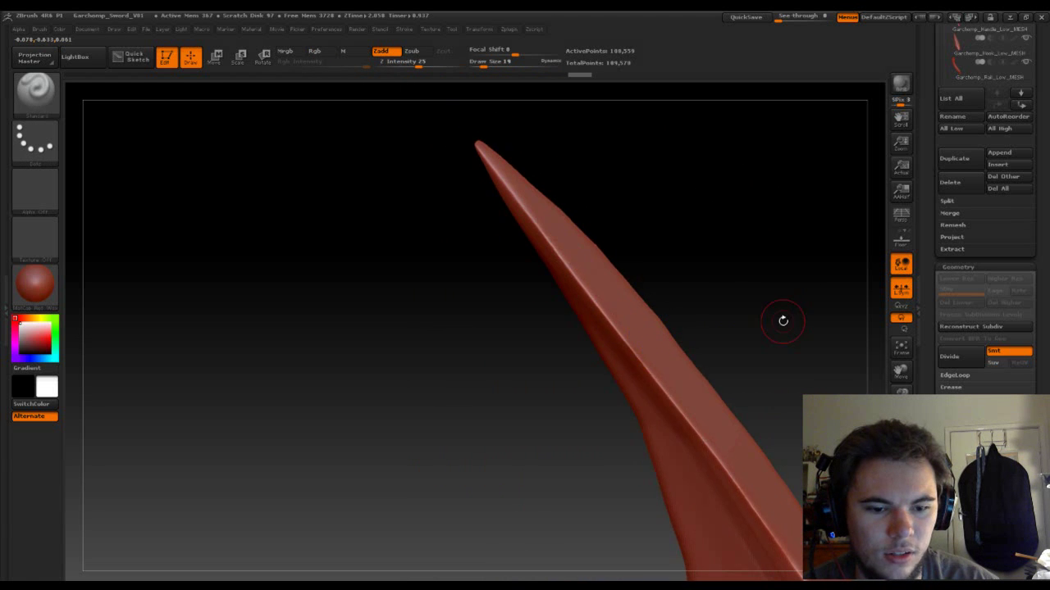
mouse_move(782, 316)
shift+mouse_down()
mouse_move(670, 238)
mouse_move(717, 254)
mouse_move(681, 171)
mouse_move(741, 274)
mouse_move(769, 274)
mouse_move(727, 253)
mouse_move(760, 363)
mouse_move(738, 301)
shift+mouse_up()
- Smooth the lower stretch of the blade's back edge beside the thin spike down to the guard
drag(541, 343, 544, 326)
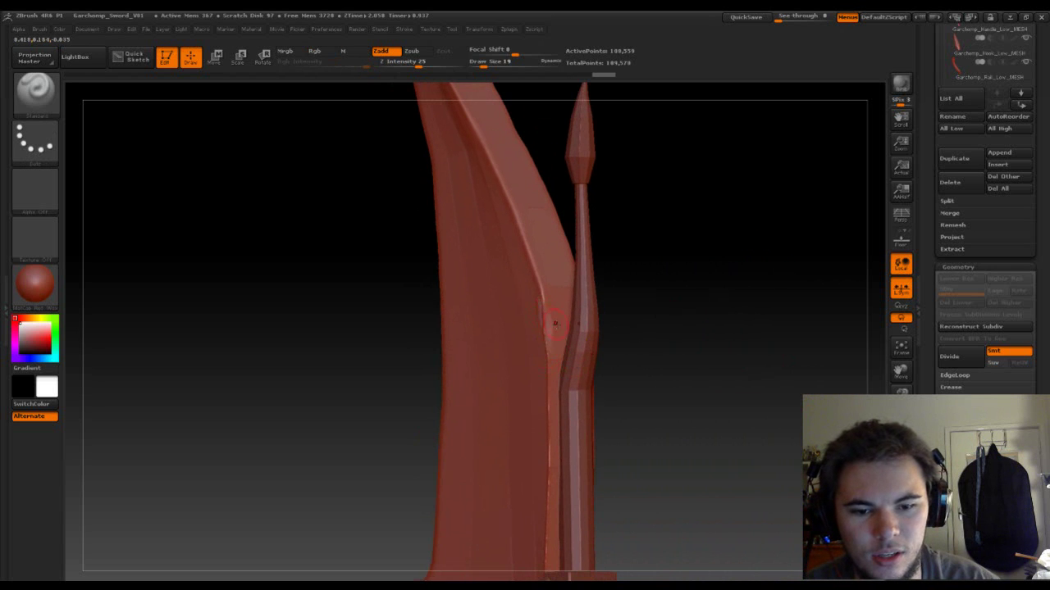
shift+drag(669, 330, 691, 335)
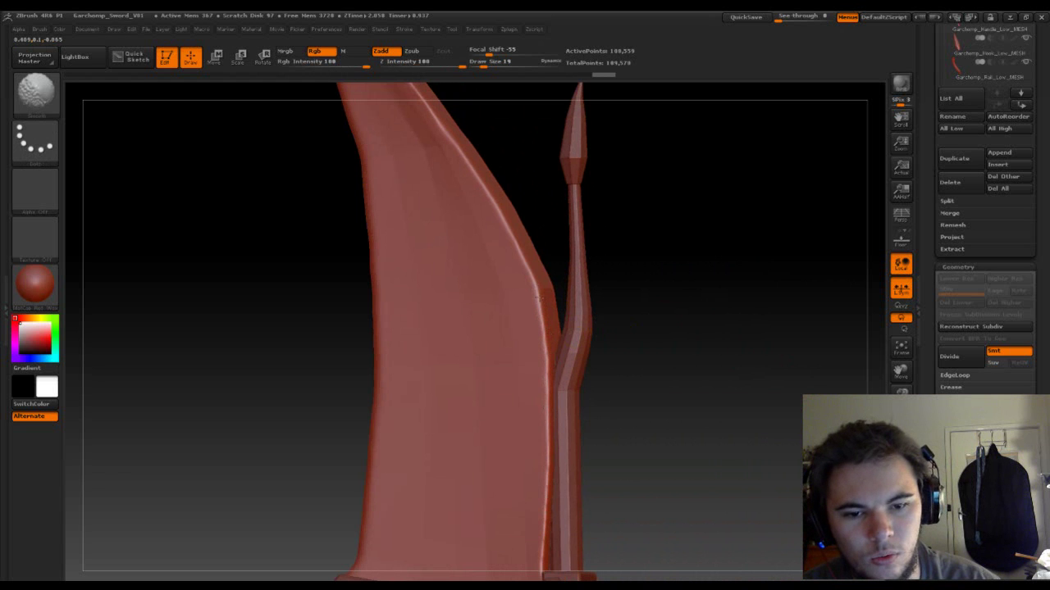
shift+drag(539, 296, 525, 280)
mouse_move(671, 398)
alt+mouse_down()
mouse_move(645, 276)
mouse_move(655, 223)
alt+mouse_up()
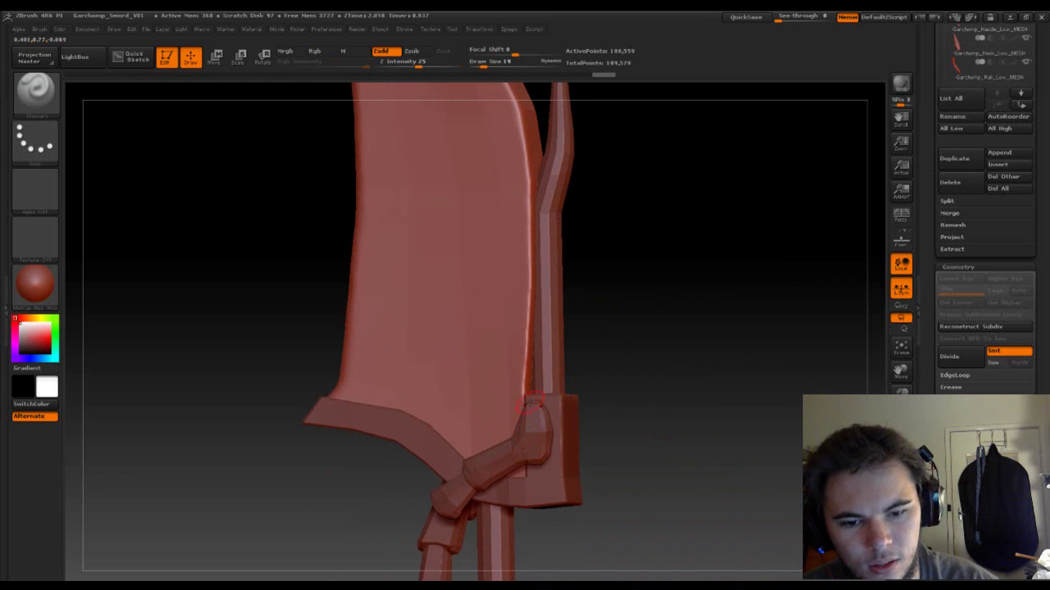
- Set the draw size to 53 and smooth the visible facets on the upper part of the blade's face
drag(616, 253, 667, 393)
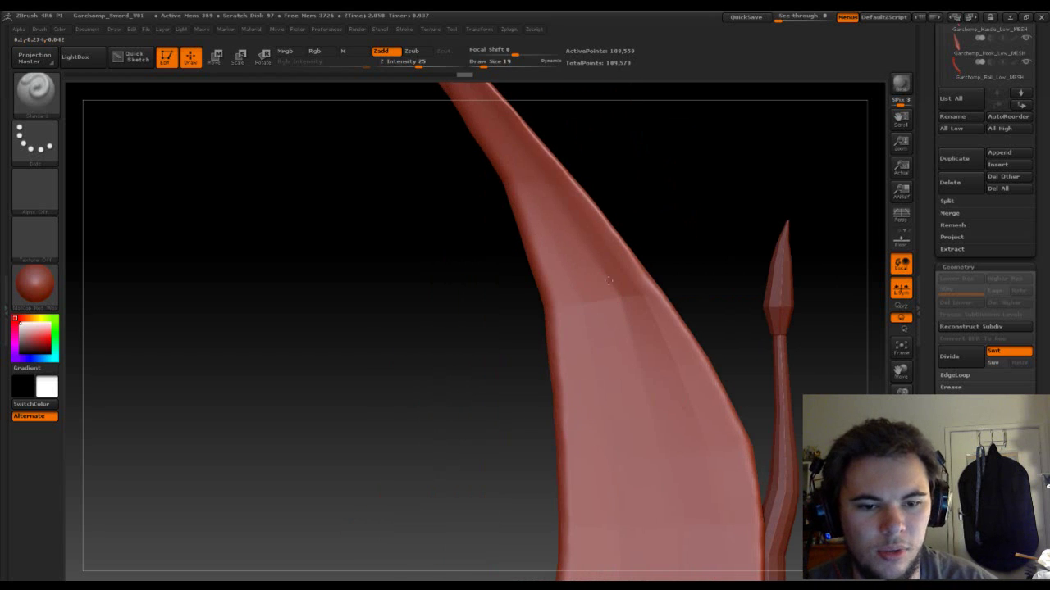
key(shift)
key(s)
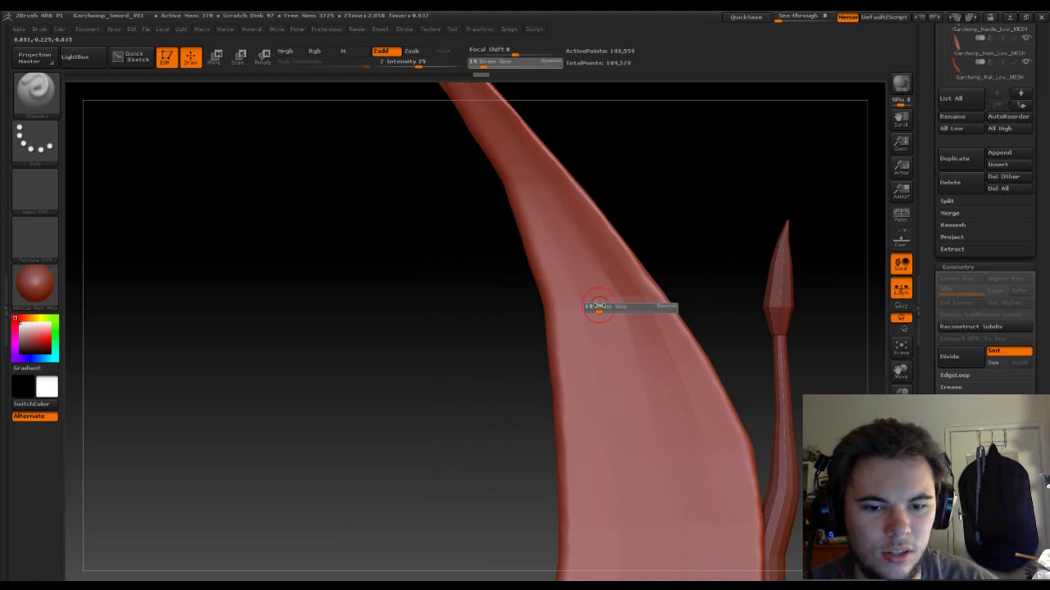
drag(597, 306, 608, 307)
key(shift)
shift+drag(677, 395, 554, 161)
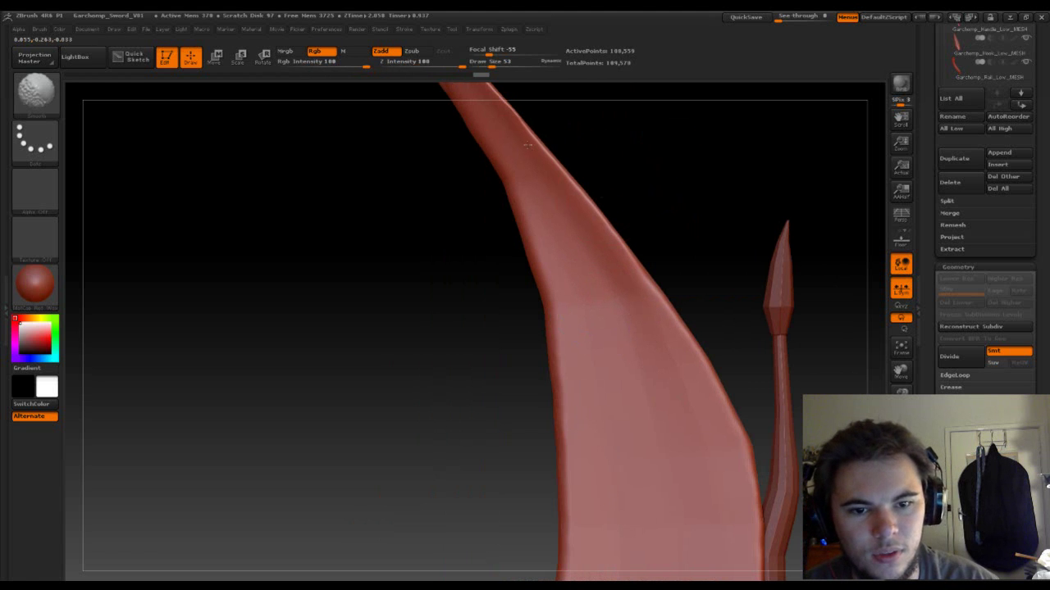
- Smooth the blade's face toward the tip and soften the kink in its upper concave edge
alt+drag(653, 199, 735, 329)
key(shift)
shift+drag(504, 145, 479, 139)
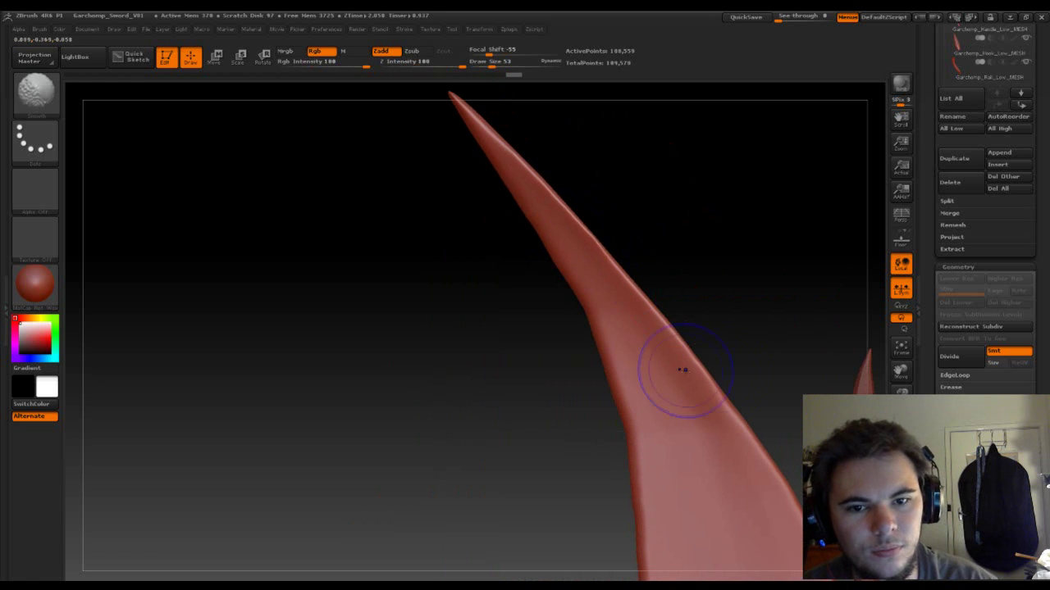
mouse_move(731, 290)
alt+mouse_down()
mouse_move(665, 204)
mouse_move(646, 159)
alt+mouse_up()
shift+drag(515, 246, 486, 143)
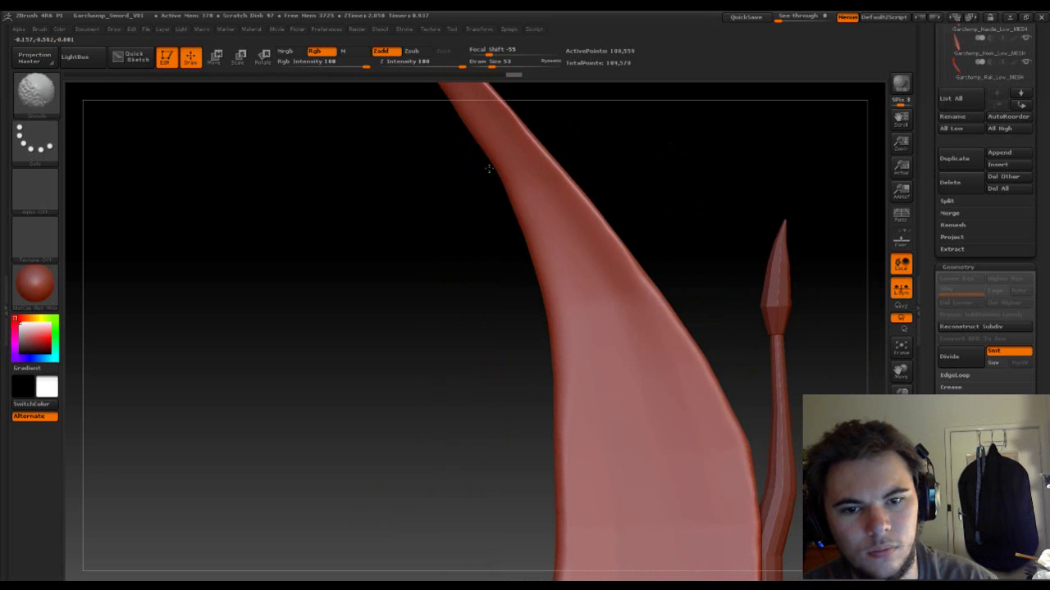
- Smooth the middle and lower areas of the blade's face and the bend in its back edge
drag(714, 204, 506, 300)
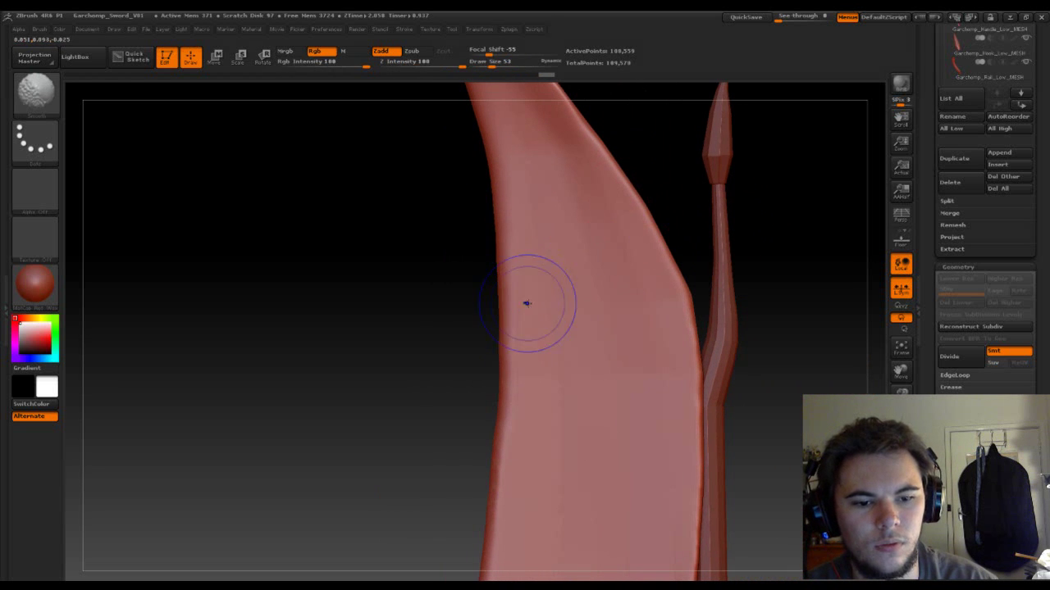
mouse_move(769, 277)
mouse_down()
mouse_move(773, 290)
mouse_move(694, 320)
mouse_up()
key(shift)
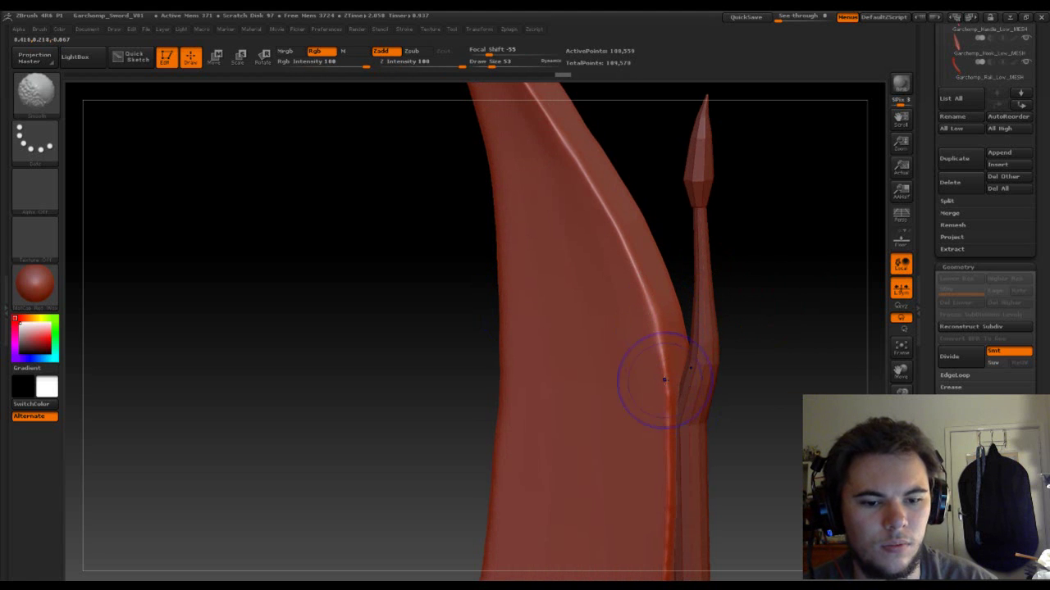
mouse_move(759, 299)
mouse_down()
mouse_move(797, 298)
mouse_move(749, 157)
mouse_move(694, 239)
mouse_move(735, 266)
mouse_move(790, 270)
mouse_move(725, 280)
mouse_move(675, 267)
mouse_move(724, 361)
mouse_up()
shift+drag(474, 395, 444, 402)
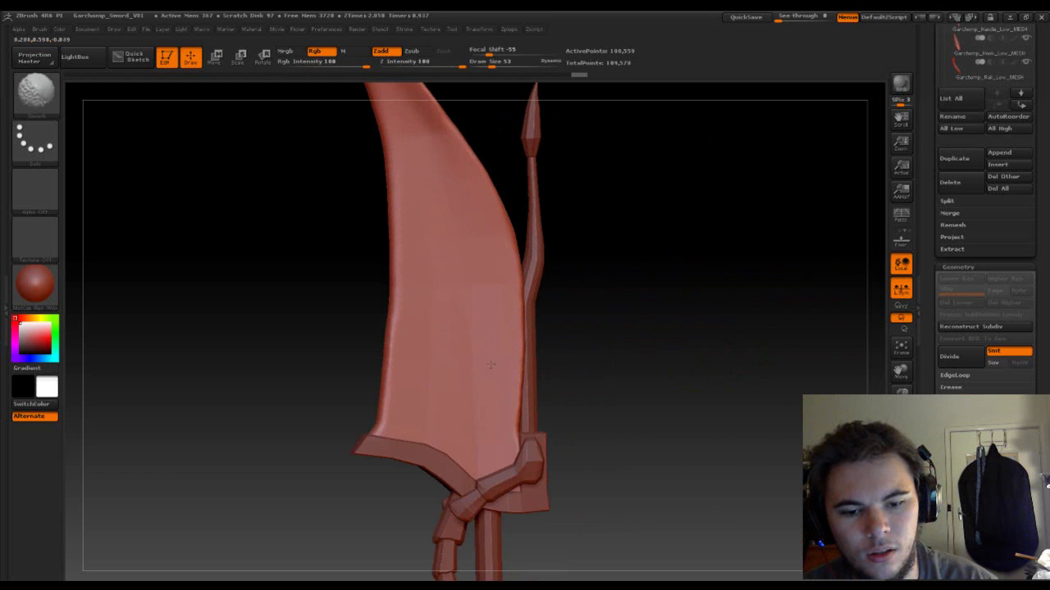
- Smooth the blade's opposite face toward the tip and the narrow back edge running down from the tip
mouse_move(632, 293)
mouse_down()
mouse_move(674, 307)
mouse_move(723, 390)
mouse_up()
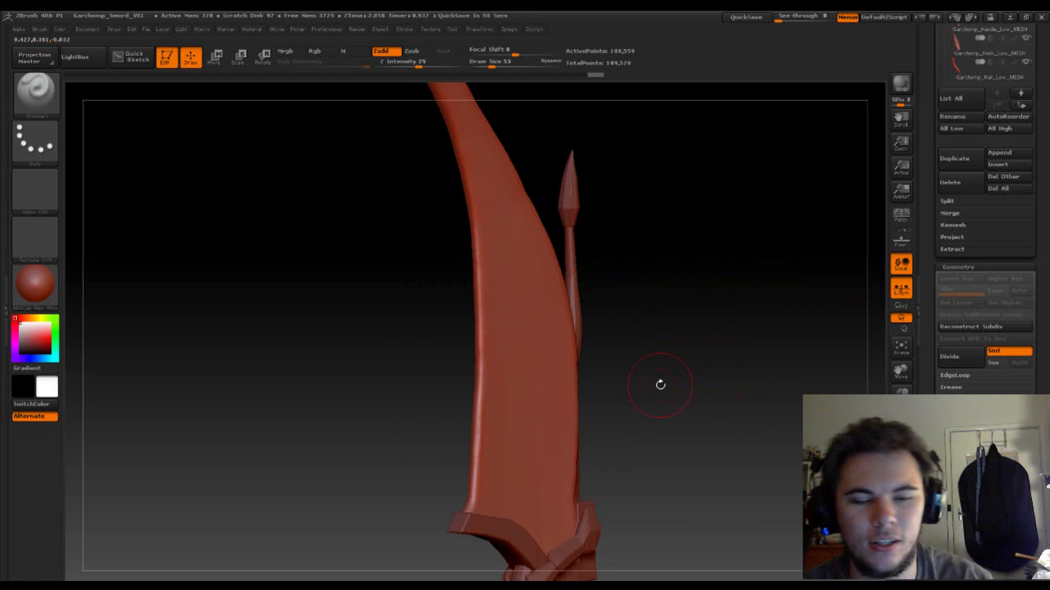
drag(589, 337, 746, 348)
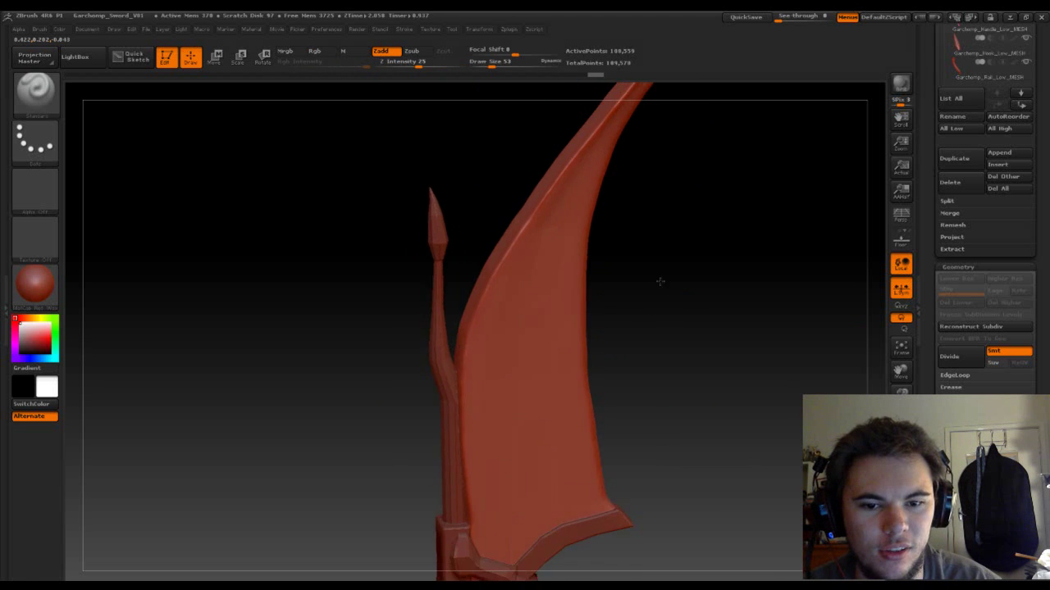
mouse_move(660, 282)
mouse_down()
mouse_move(623, 353)
mouse_move(520, 325)
mouse_up()
key(shift)
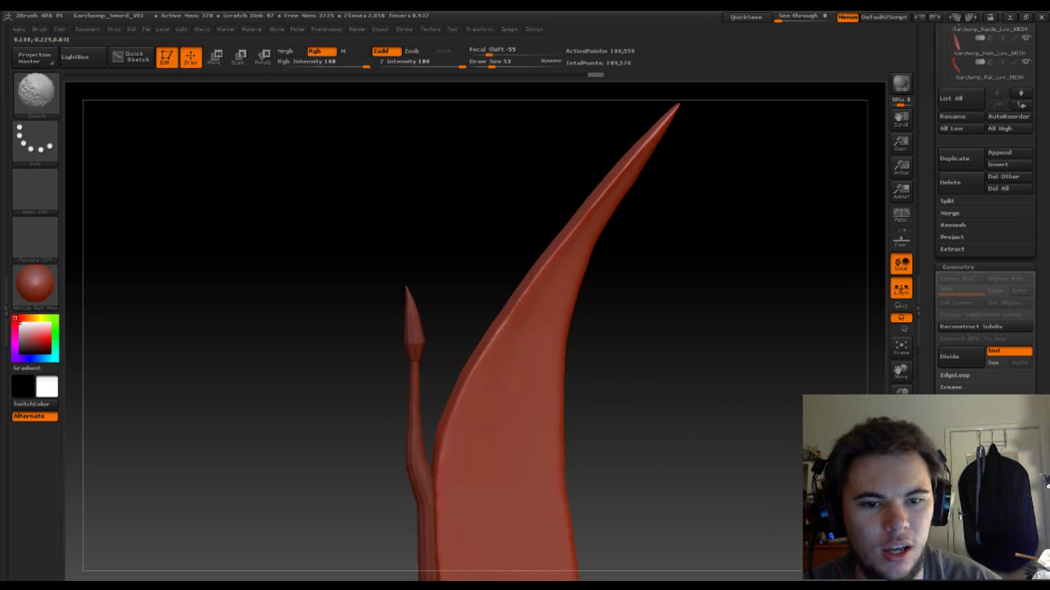
mouse_move(670, 232)
mouse_down()
mouse_move(736, 277)
mouse_move(686, 279)
mouse_move(673, 353)
mouse_up()
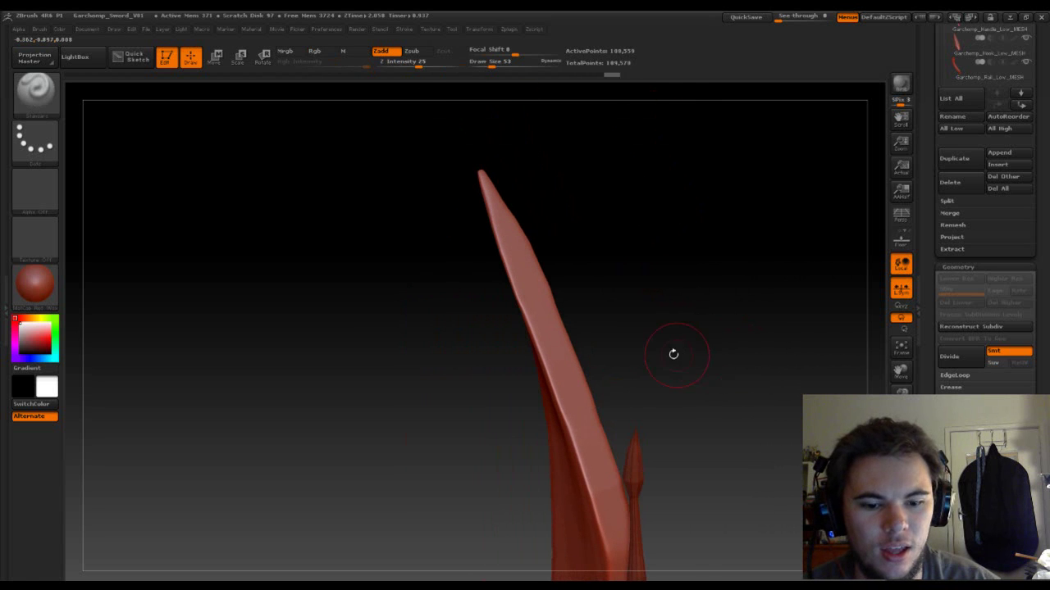
key(shift)
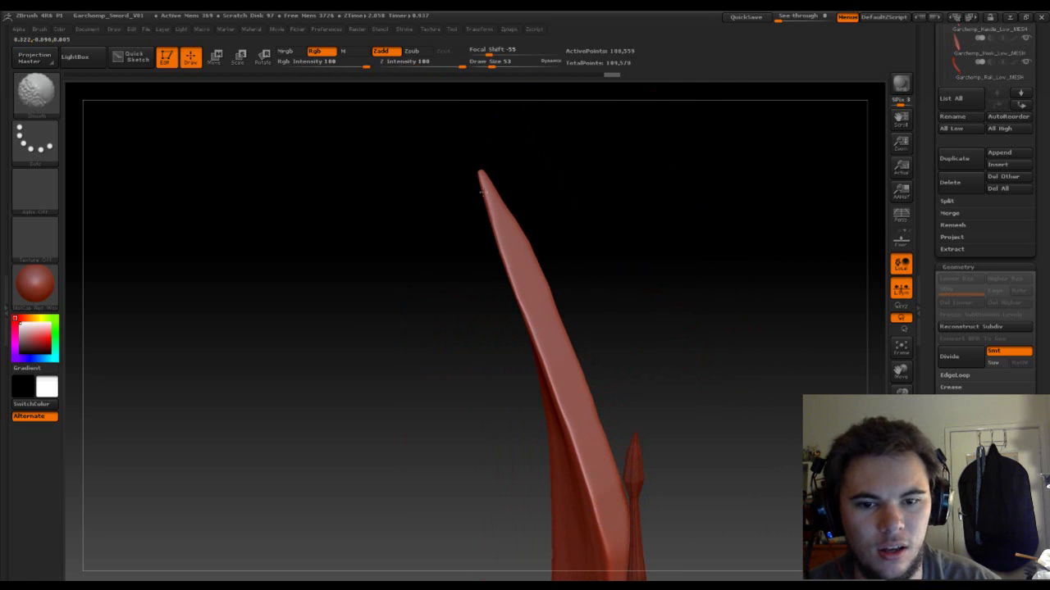
- Smooth the lower end of the blade's concave cutting edge just above the guard
mouse_move(672, 337)
mouse_down()
mouse_move(766, 380)
mouse_move(696, 133)
mouse_move(735, 268)
mouse_move(757, 265)
mouse_move(680, 296)
mouse_up()
key(shift)
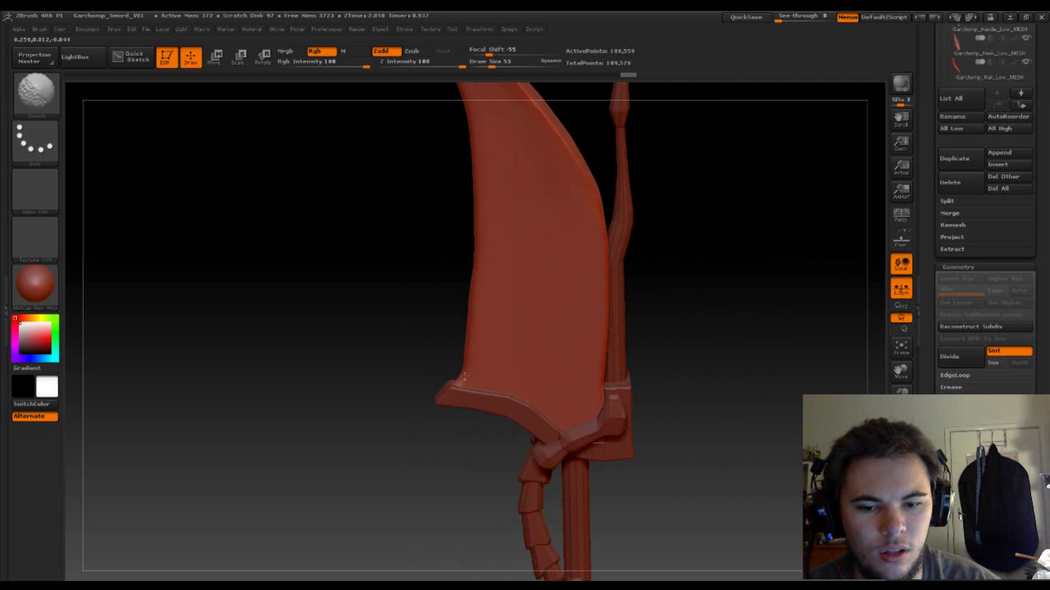
drag(697, 283, 745, 298)
key(shift)
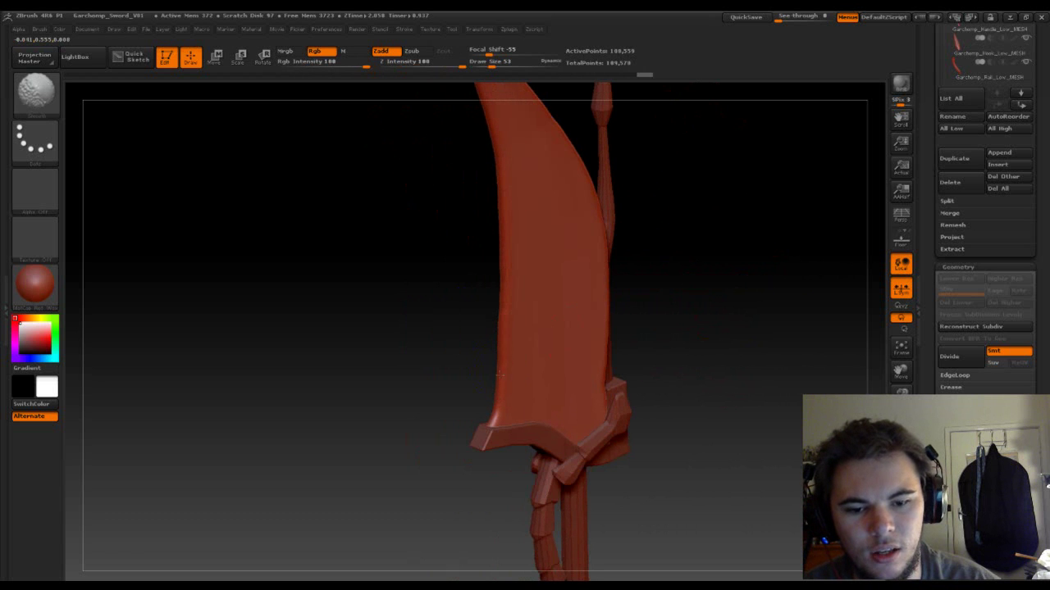
- Smooth the remaining facets on the middle and lower areas of both blade faces
mouse_move(661, 272)
mouse_down()
mouse_move(738, 273)
mouse_move(647, 162)
mouse_up()
mouse_move(604, 220)
mouse_down()
mouse_move(659, 237)
mouse_move(539, 216)
mouse_move(668, 216)
mouse_move(663, 260)
mouse_move(716, 396)
mouse_move(613, 356)
mouse_up()
key(shift)
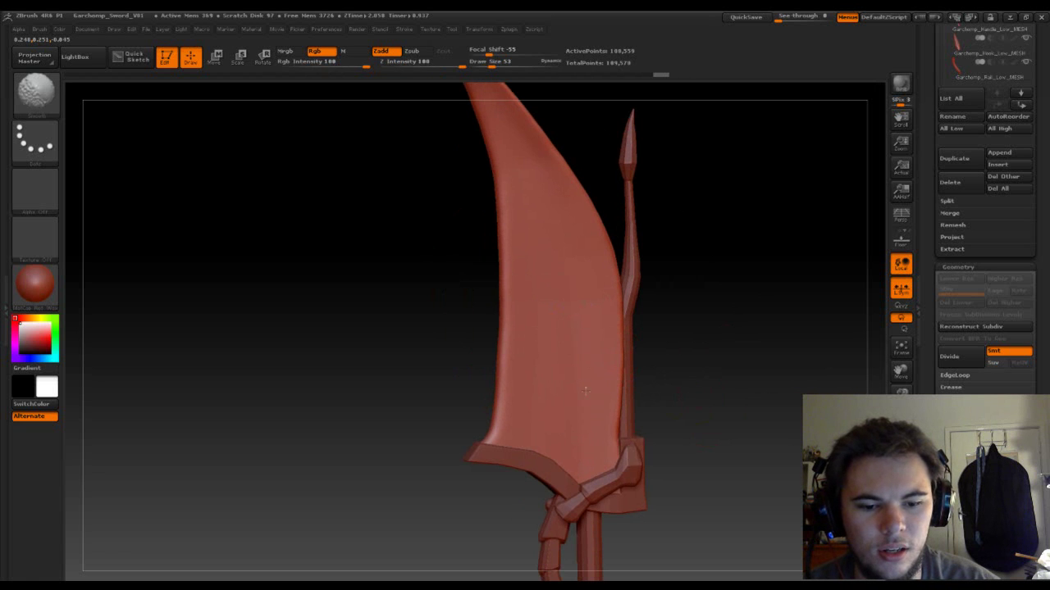
shift+drag(585, 391, 592, 389)
shift+drag(548, 201, 542, 182)
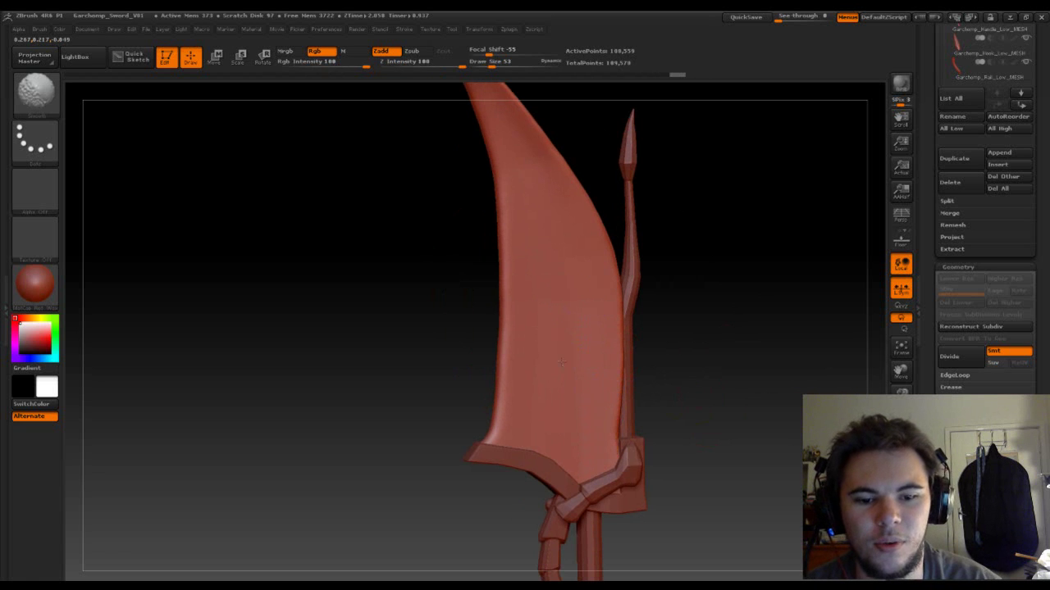
drag(716, 328, 544, 379)
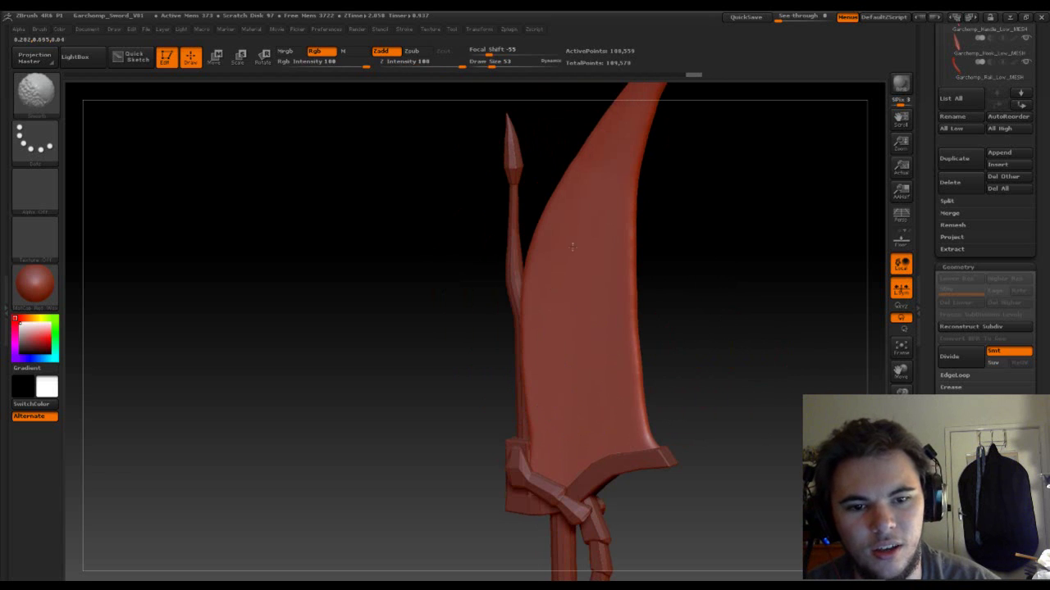
mouse_move(700, 197)
mouse_down()
mouse_move(785, 253)
mouse_move(770, 288)
mouse_move(685, 228)
mouse_up()
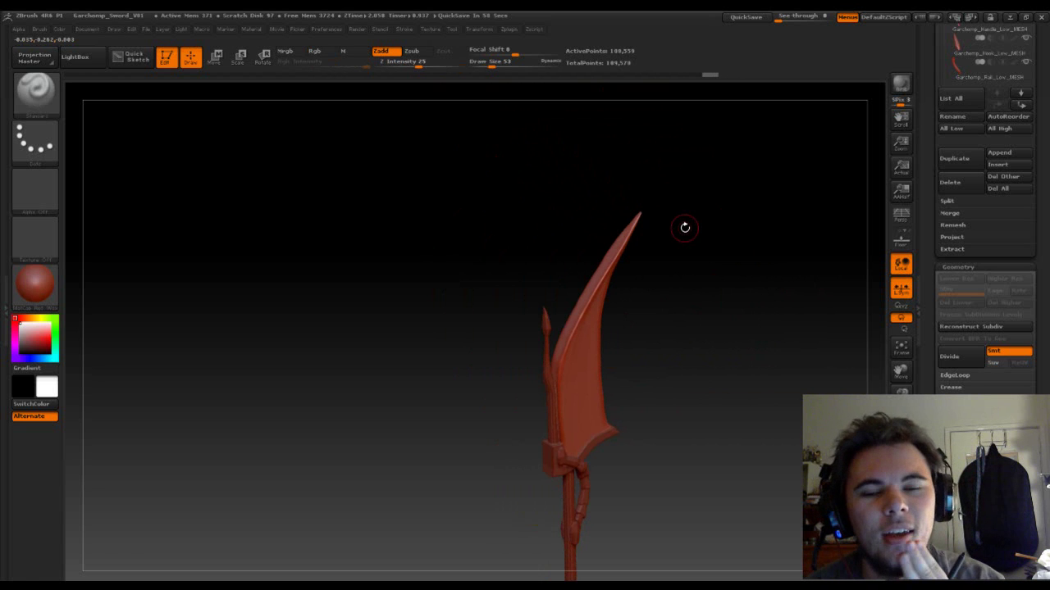
drag(626, 380, 574, 309)
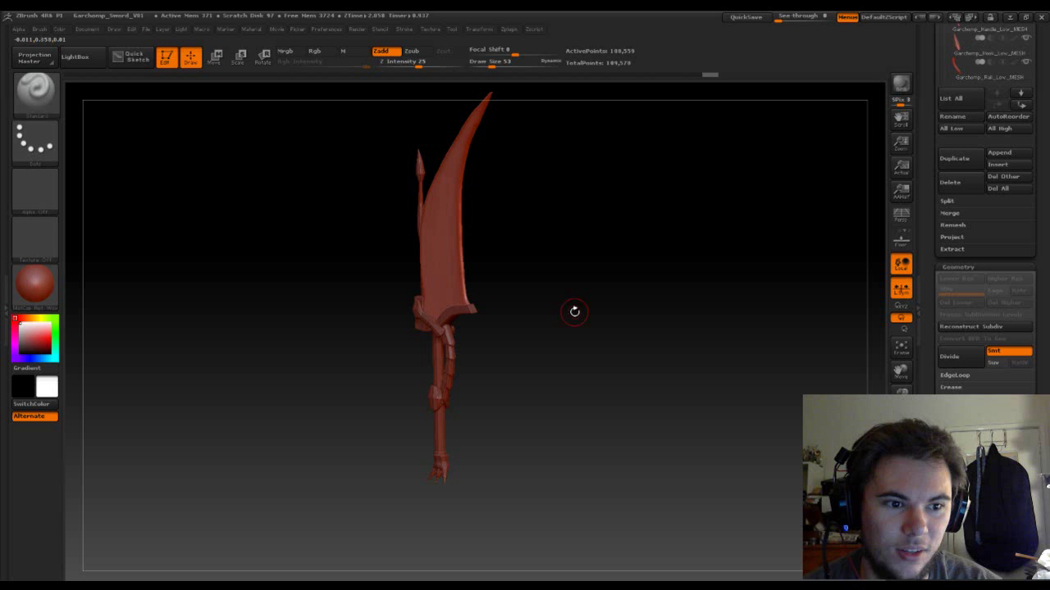
- Select the Garchomp_Brace_Low_MESH subtool and convert it to a DynaMesh at resolution 400
click(951, 129)
scroll(949, 236, up, 5)
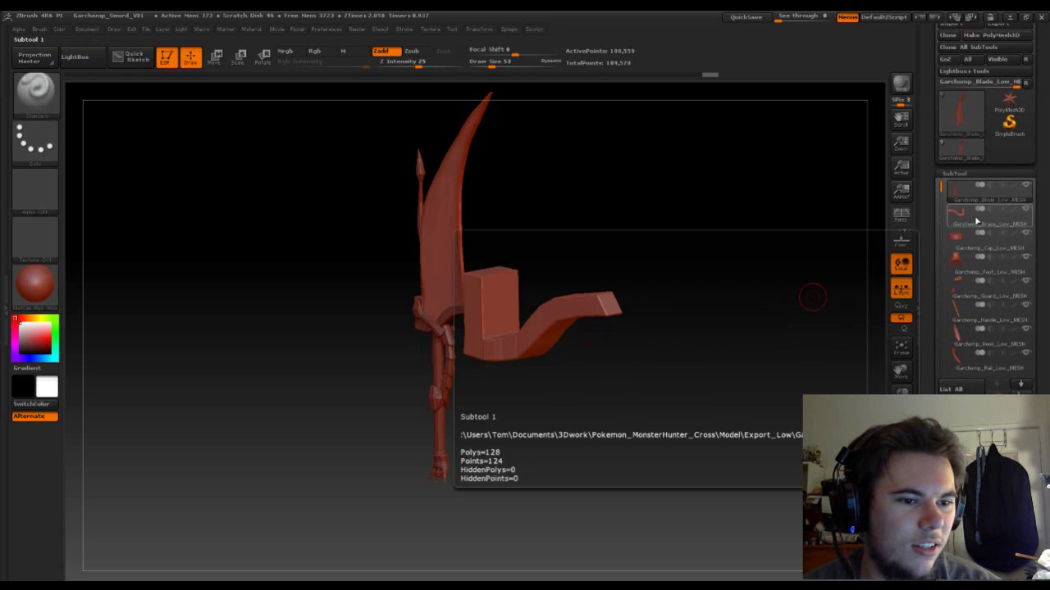
click(974, 216)
scroll(943, 238, down, 5)
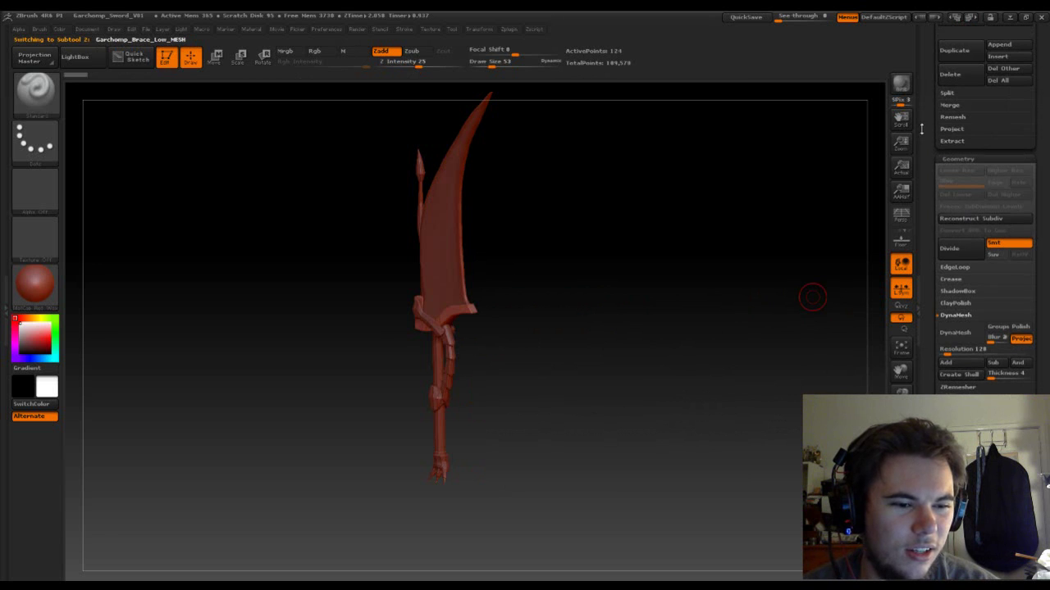
drag(949, 356, 953, 355)
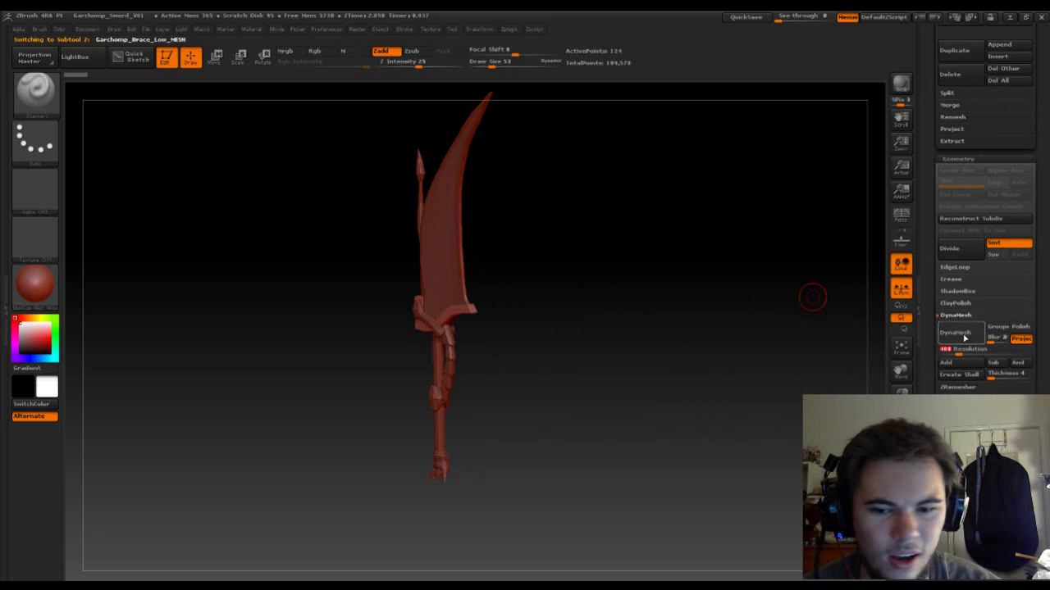
click(952, 332)
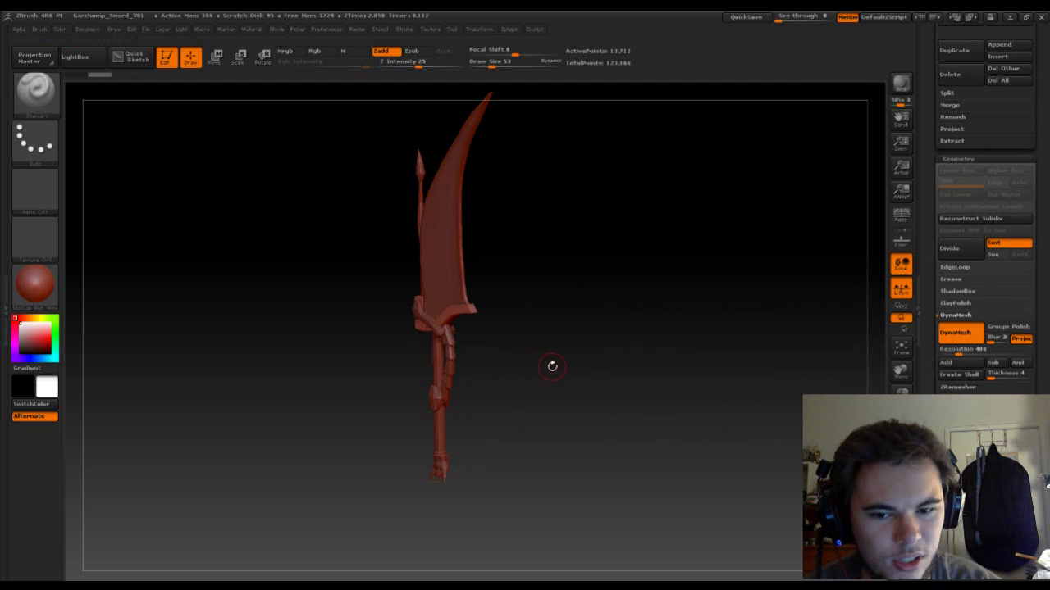
- Switch to a freehand-stroke brush with a square alpha and set its draw size to 11 for the brace's block
drag(566, 356, 599, 352)
scroll(937, 228, up, 5)
scroll(939, 236, up, 3)
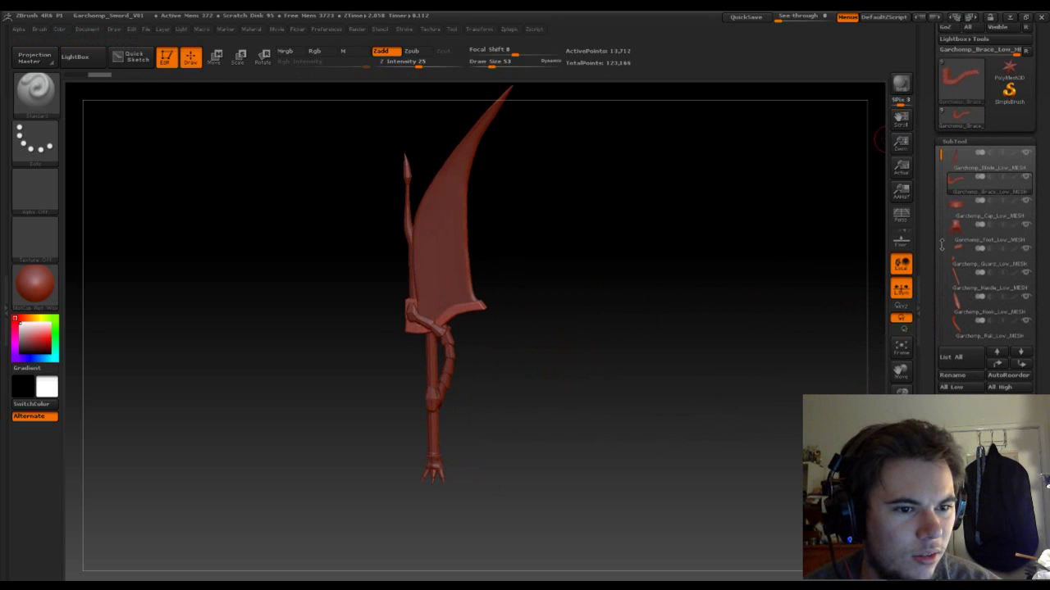
drag(651, 378, 635, 360)
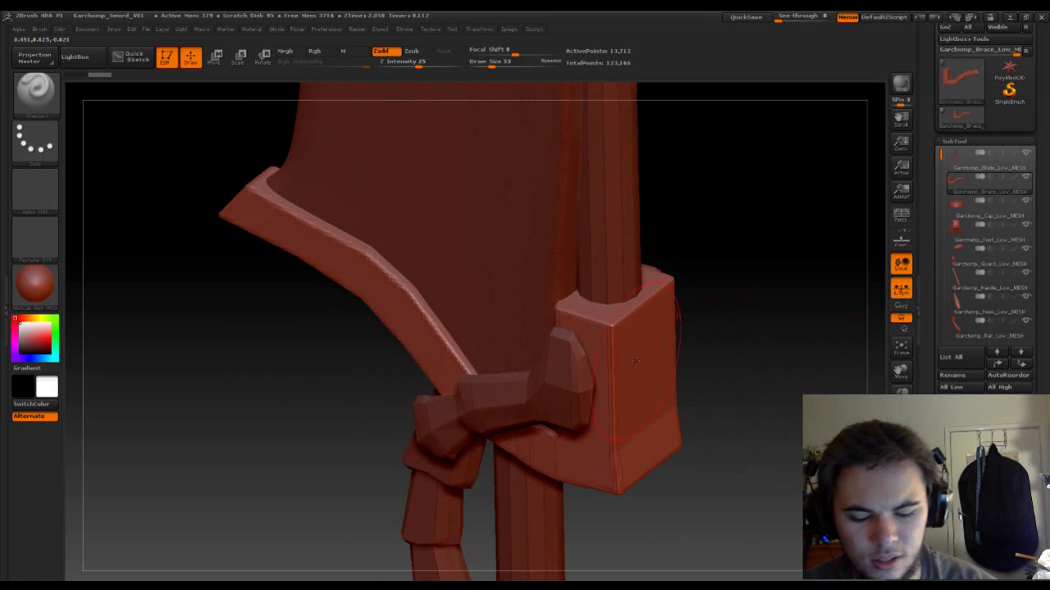
key(b)
click(562, 375)
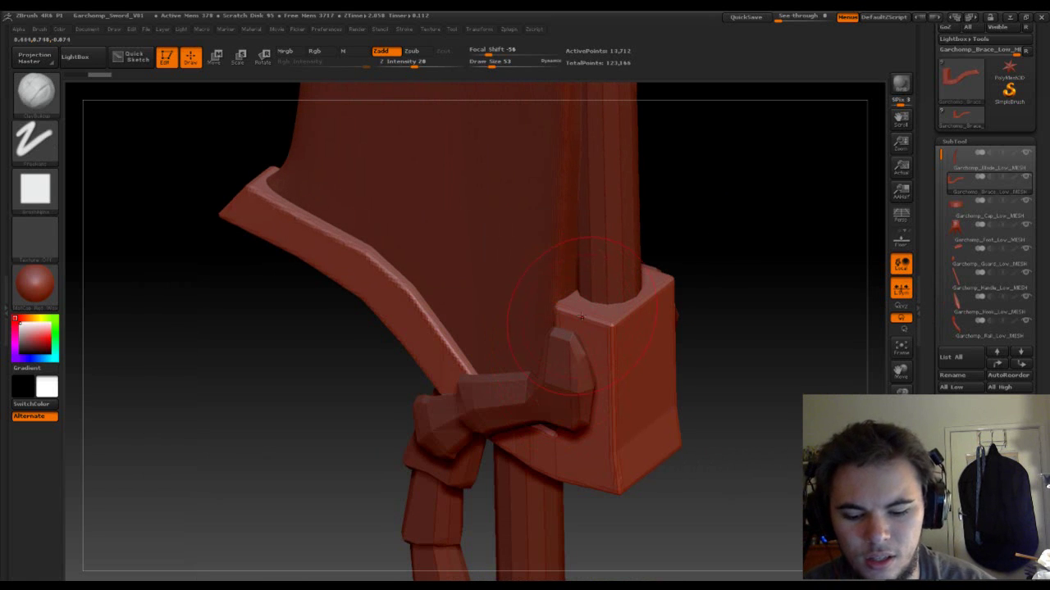
key(s)
drag(578, 316, 576, 316)
mouse_move(727, 342)
mouse_down()
mouse_move(717, 317)
mouse_move(736, 348)
mouse_up()
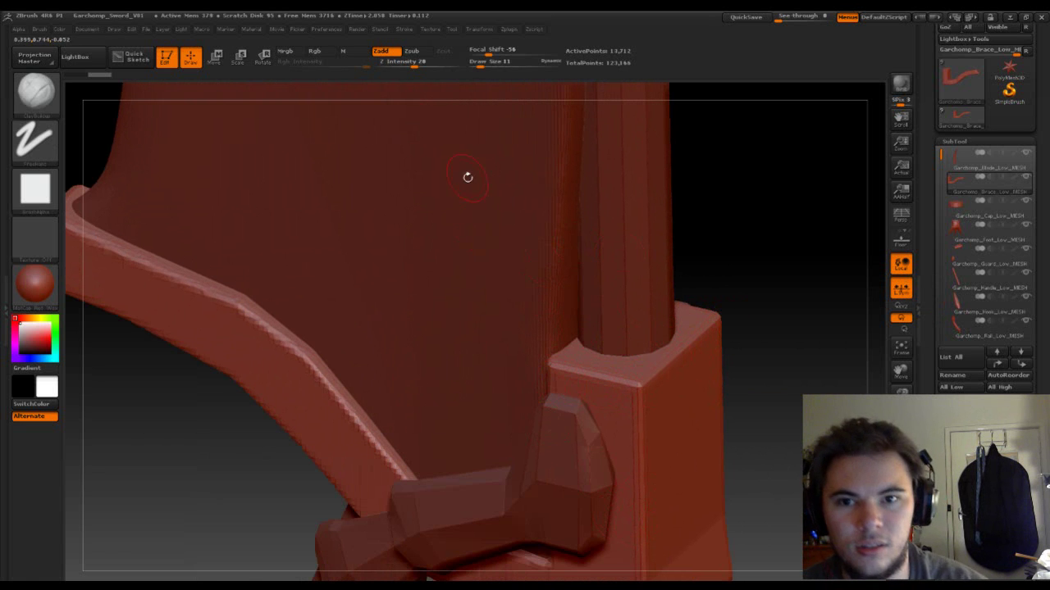
- Activate symmetry, turn off the X axis and turn on the Z axis
click(477, 29)
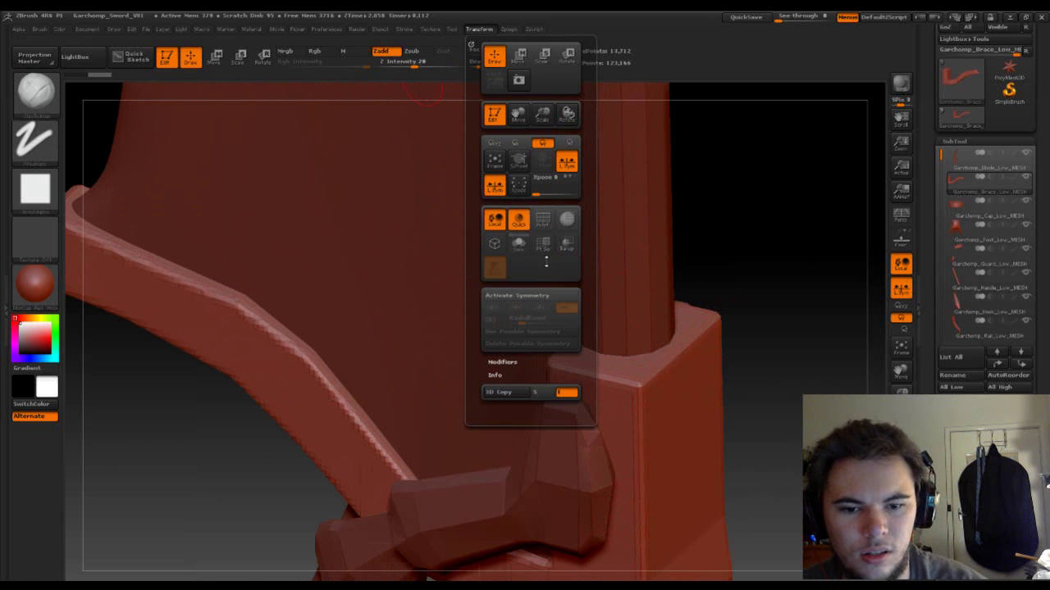
click(544, 298)
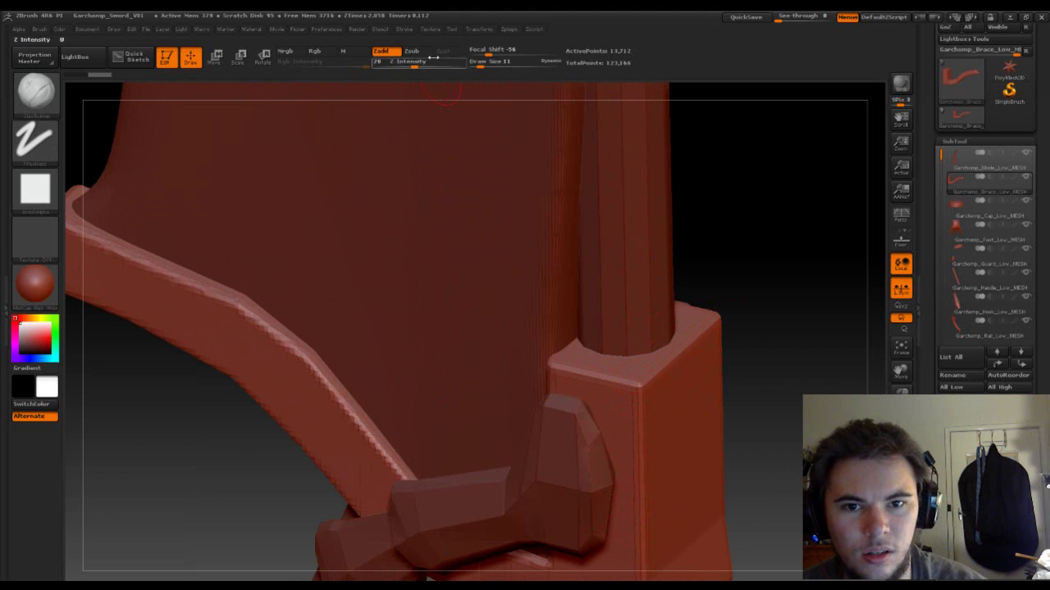
click(479, 30)
click(499, 310)
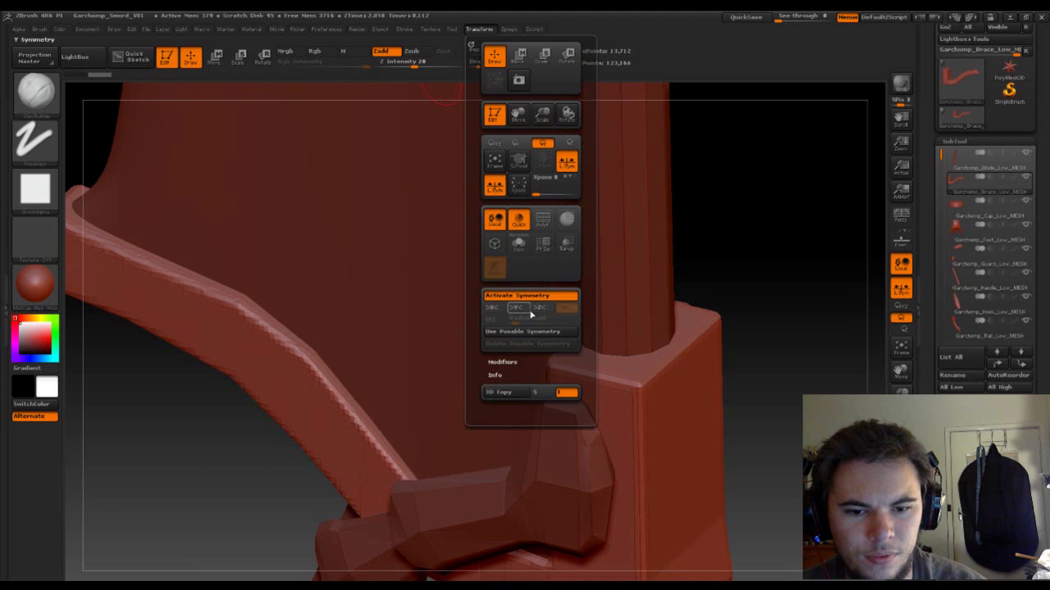
click(542, 311)
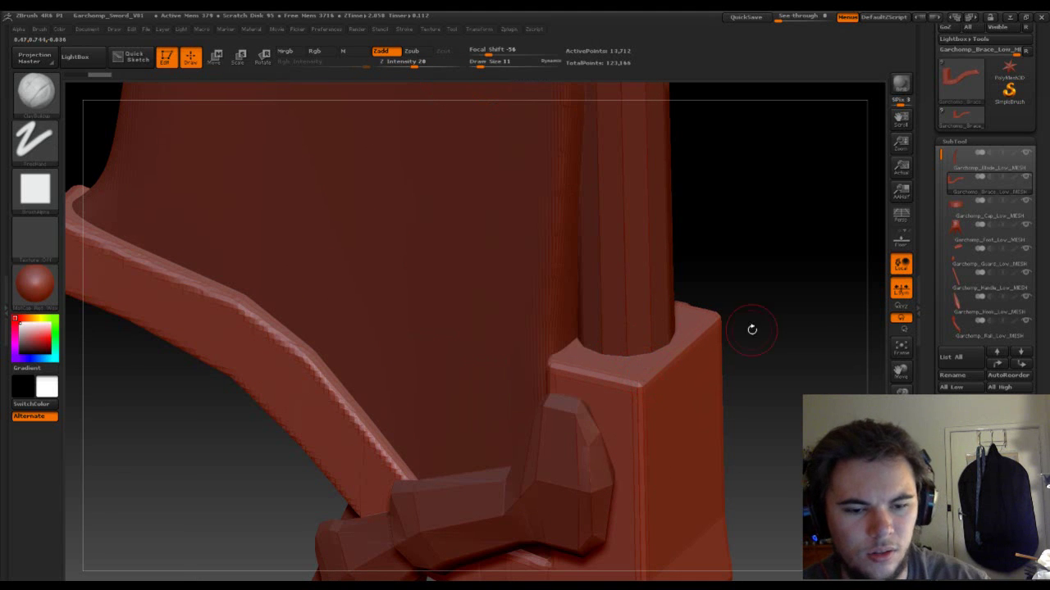
- Bevel the upper edges of the brace's block around the spike's base and smooth the result
drag(785, 328, 719, 304)
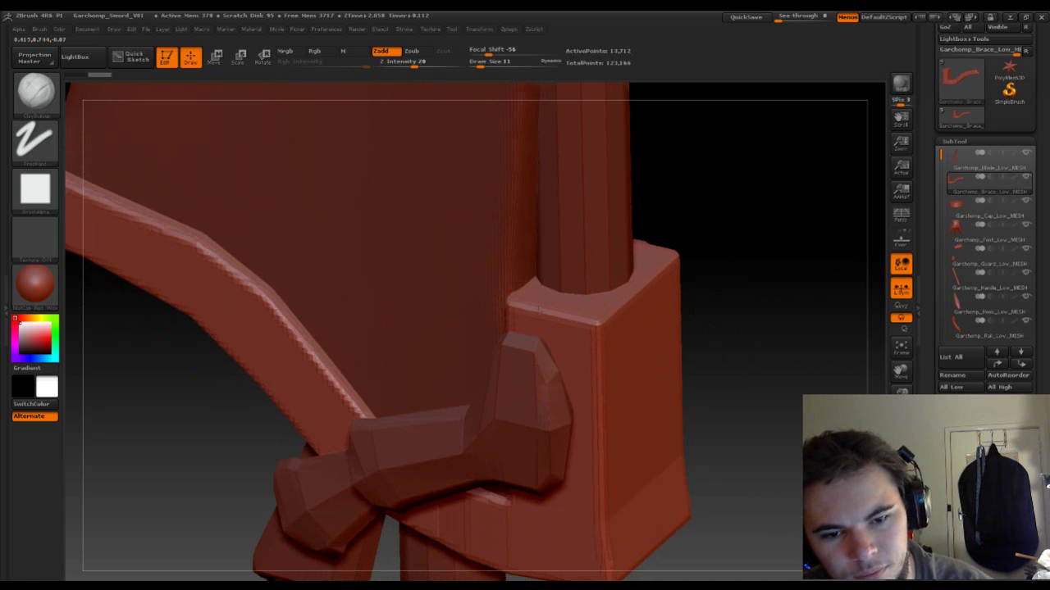
mouse_move(539, 310)
mouse_down()
mouse_move(520, 306)
mouse_move(605, 331)
mouse_move(631, 307)
mouse_up()
mouse_move(596, 337)
shift+mouse_down()
mouse_move(524, 308)
mouse_move(597, 327)
mouse_move(640, 295)
mouse_move(597, 345)
mouse_move(600, 322)
mouse_move(674, 269)
shift+mouse_up()
mouse_move(820, 266)
mouse_down()
mouse_move(771, 213)
mouse_move(747, 162)
mouse_up()
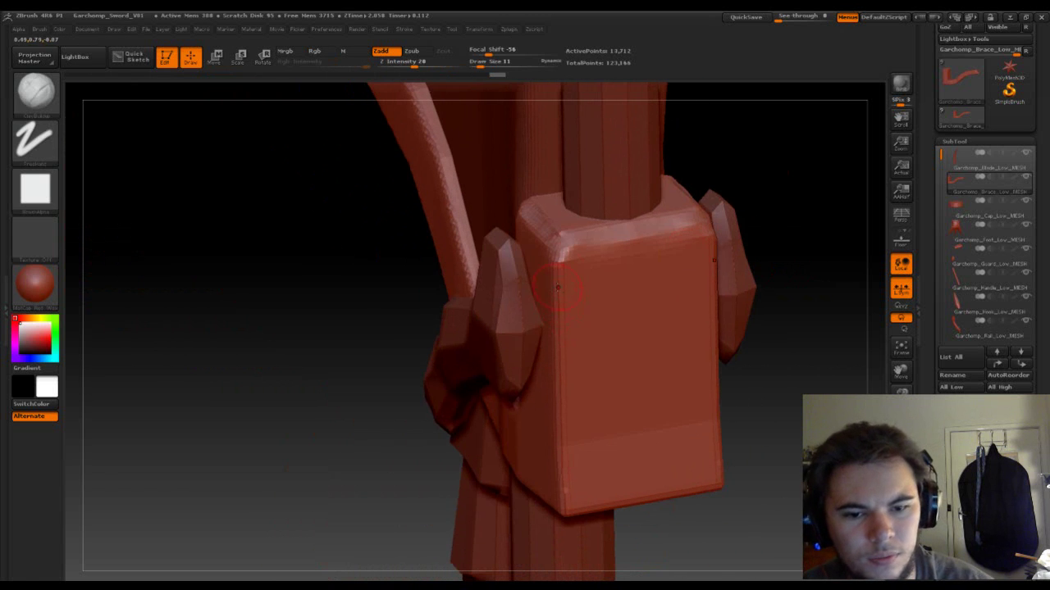
- Bevel the long vertical corner edge of the brace's block from top to bottom and smooth its upper part
drag(559, 256, 558, 274)
mouse_move(801, 417)
mouse_down()
mouse_move(561, 388)
mouse_move(549, 451)
mouse_move(562, 484)
mouse_up()
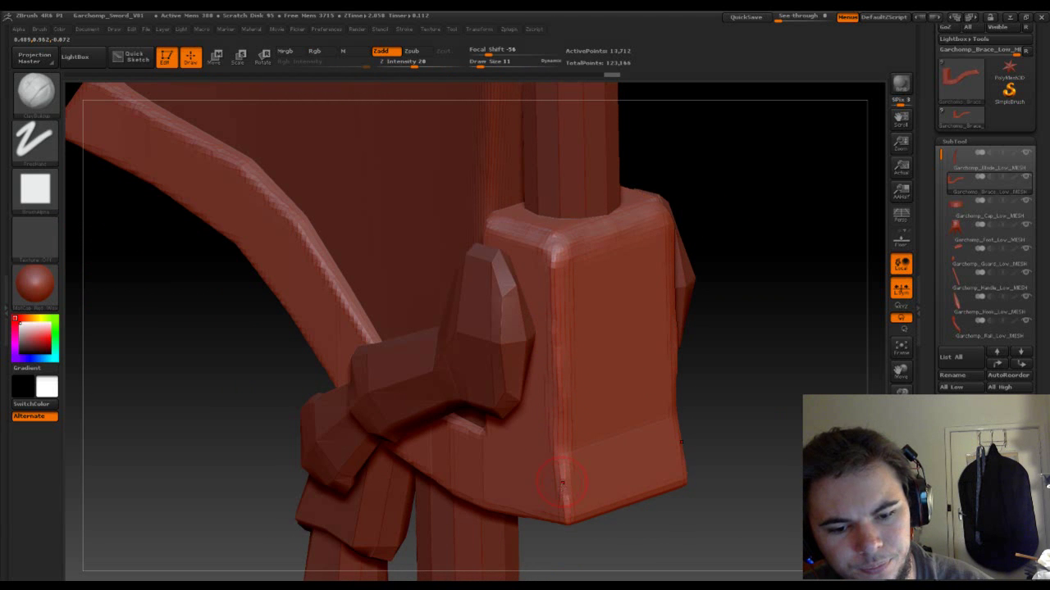
mouse_move(612, 522)
mouse_down()
mouse_move(778, 451)
mouse_move(707, 333)
mouse_up()
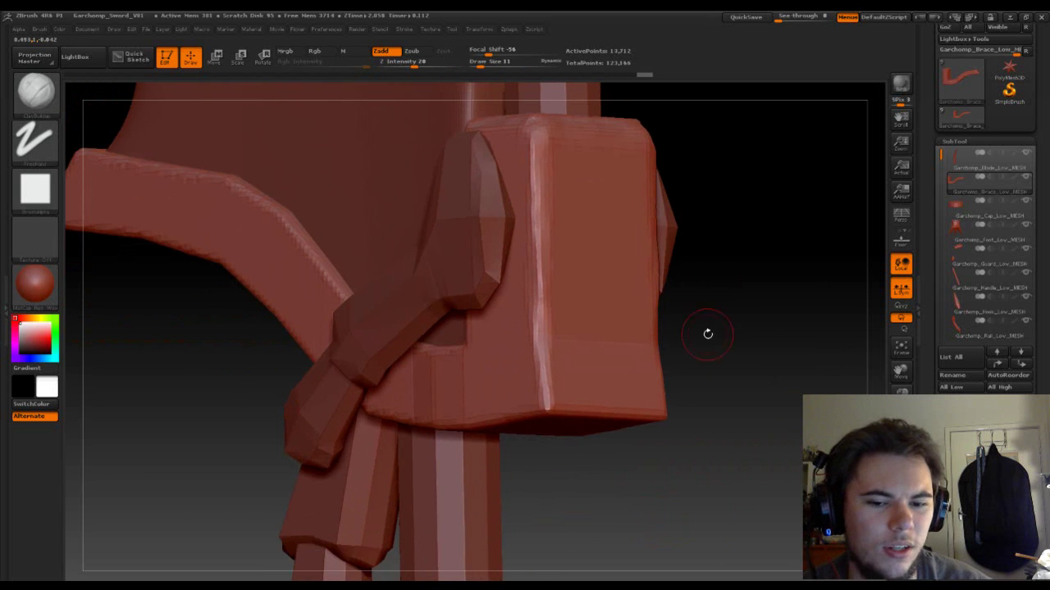
alt+drag(793, 254, 815, 380)
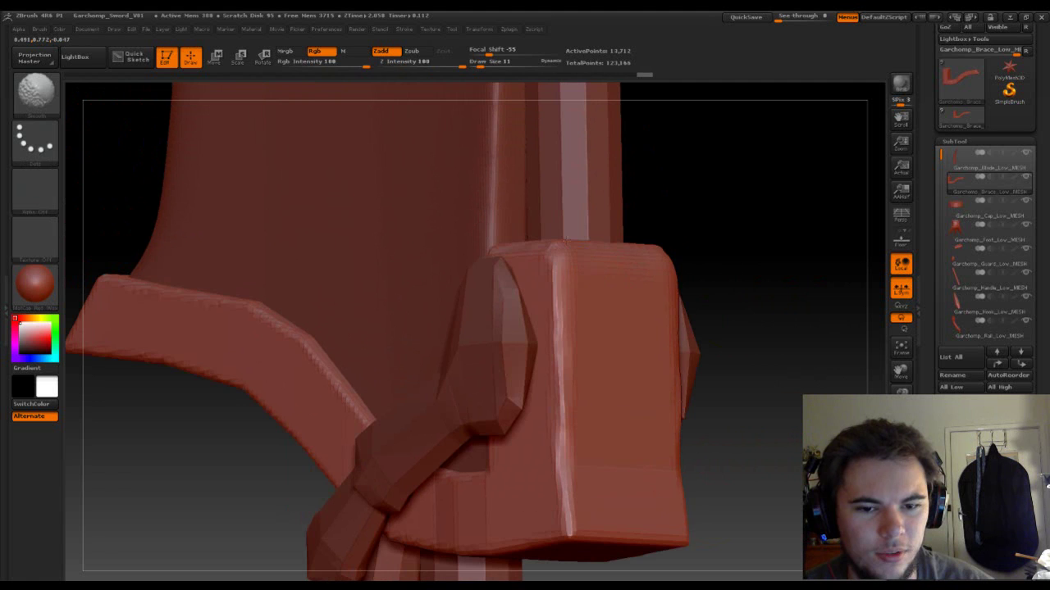
shift+drag(564, 245, 556, 308)
- Round off the block's upper side and rear edges and refine the top corner where they meet
drag(765, 223, 823, 284)
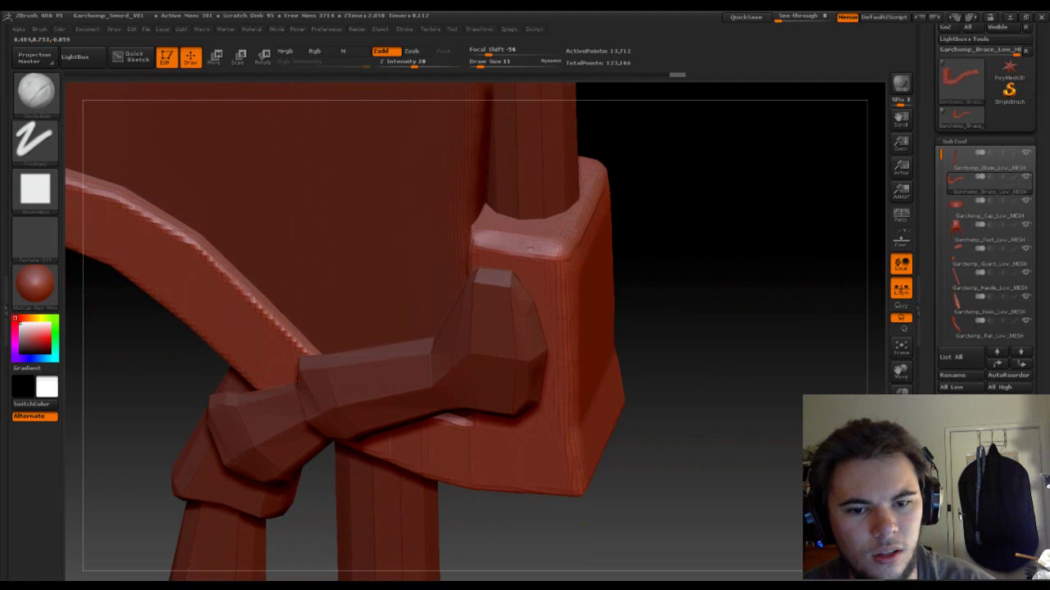
drag(470, 238, 549, 256)
drag(719, 232, 611, 246)
drag(677, 221, 673, 300)
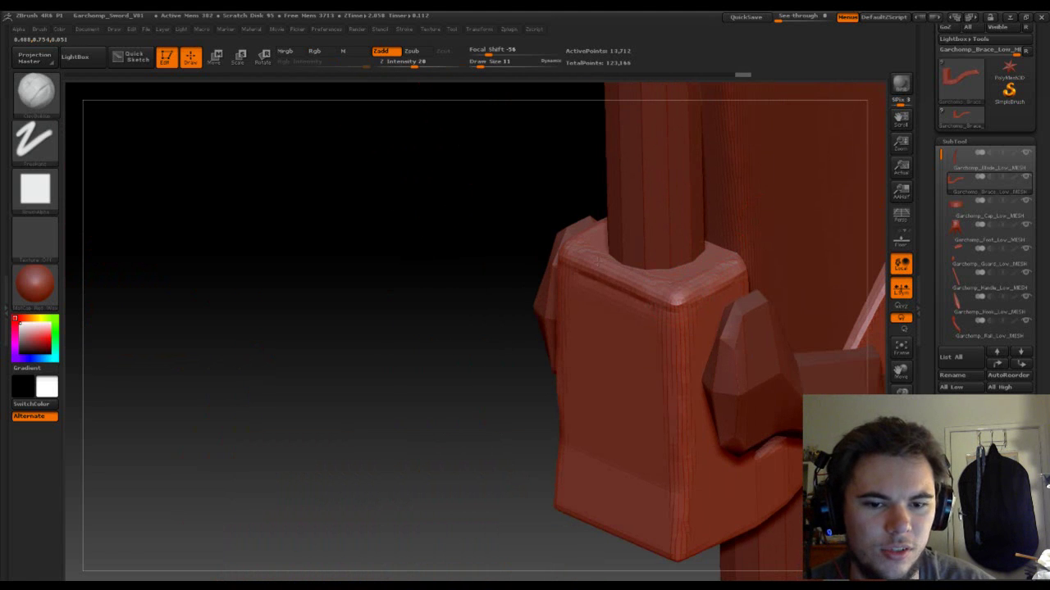
mouse_move(412, 279)
mouse_down()
mouse_move(492, 297)
mouse_move(641, 292)
mouse_move(537, 276)
mouse_up()
drag(394, 410, 564, 305)
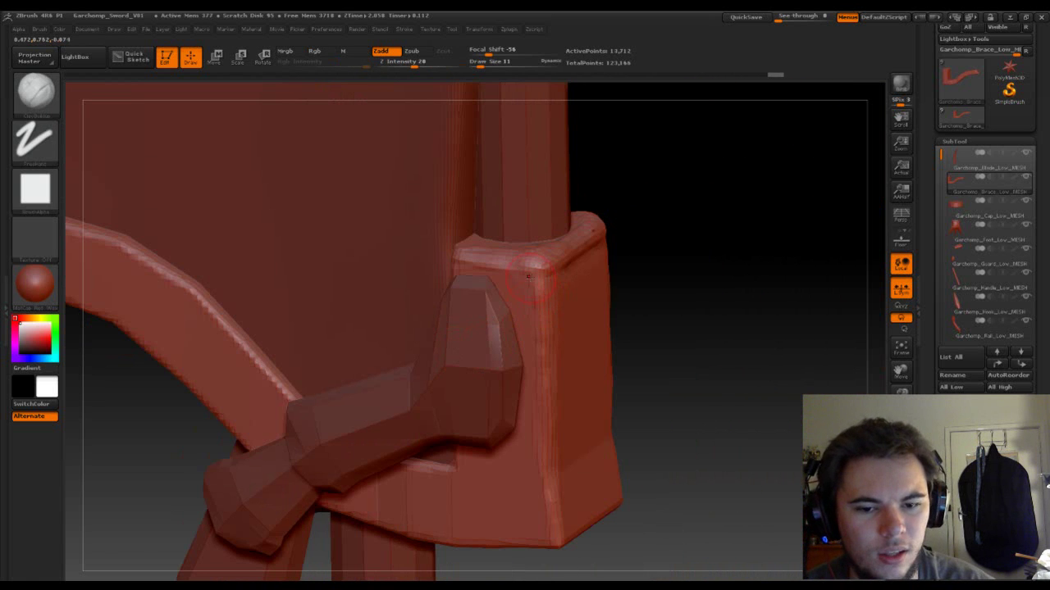
- Bevel the lower edges of the brace's block along its rear and side faces
mouse_move(710, 450)
mouse_down()
mouse_move(719, 304)
mouse_move(685, 302)
mouse_up()
drag(548, 423, 630, 445)
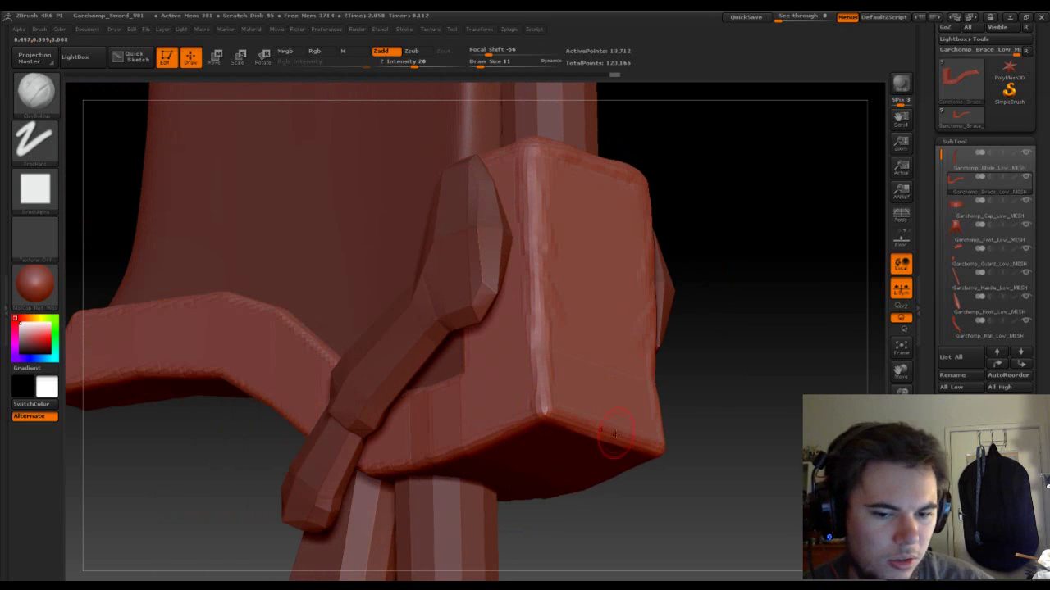
drag(542, 426, 610, 438)
drag(697, 455, 767, 451)
drag(525, 420, 531, 417)
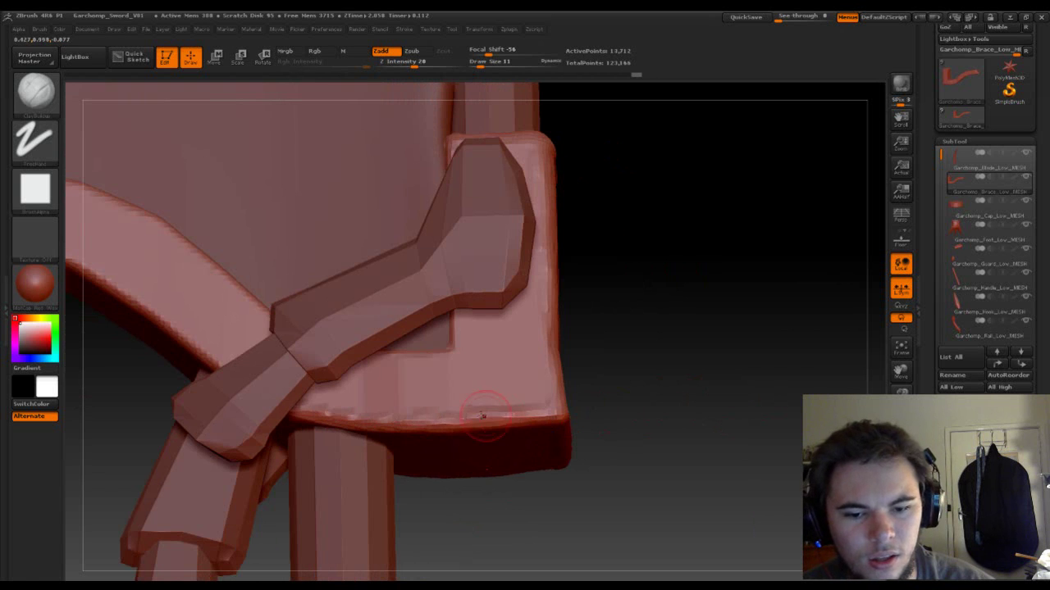
drag(678, 402, 871, 369)
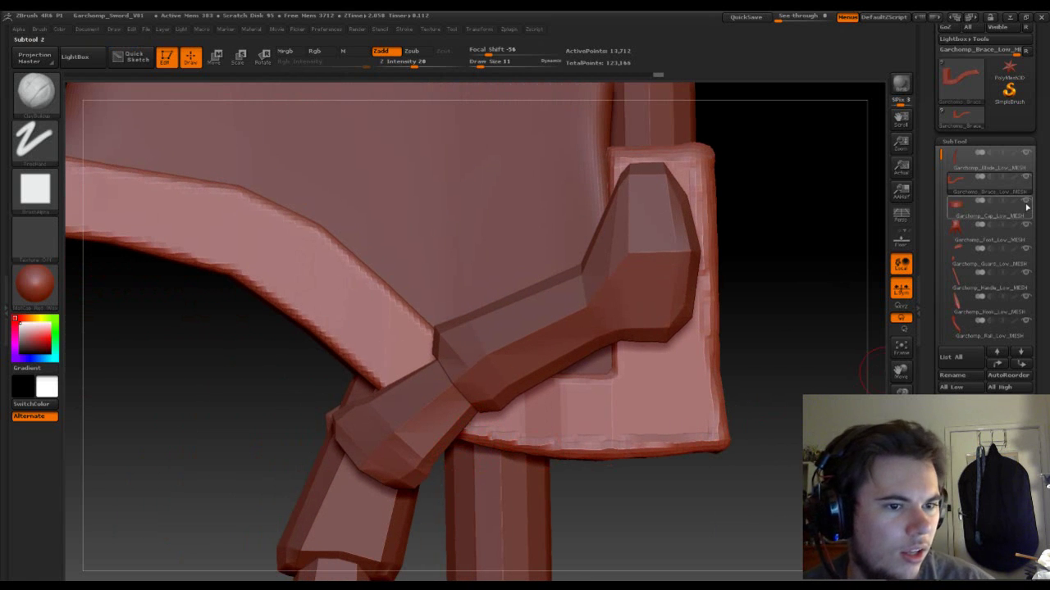
- Isolate the brace and bevel the block's inner vertical edge and the lower edges of the curved arm
click(1027, 179)
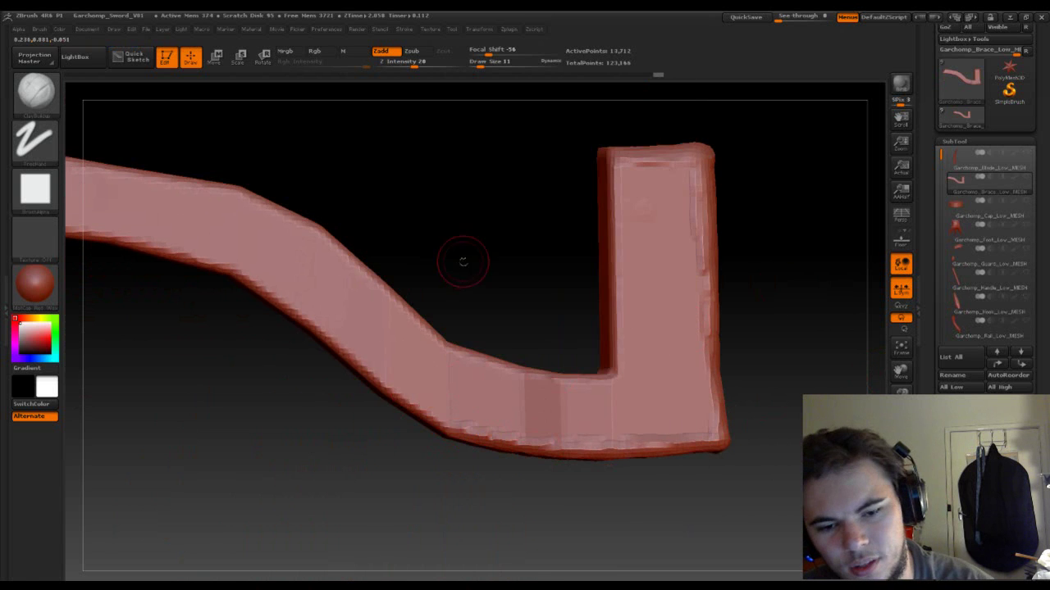
drag(457, 262, 551, 431)
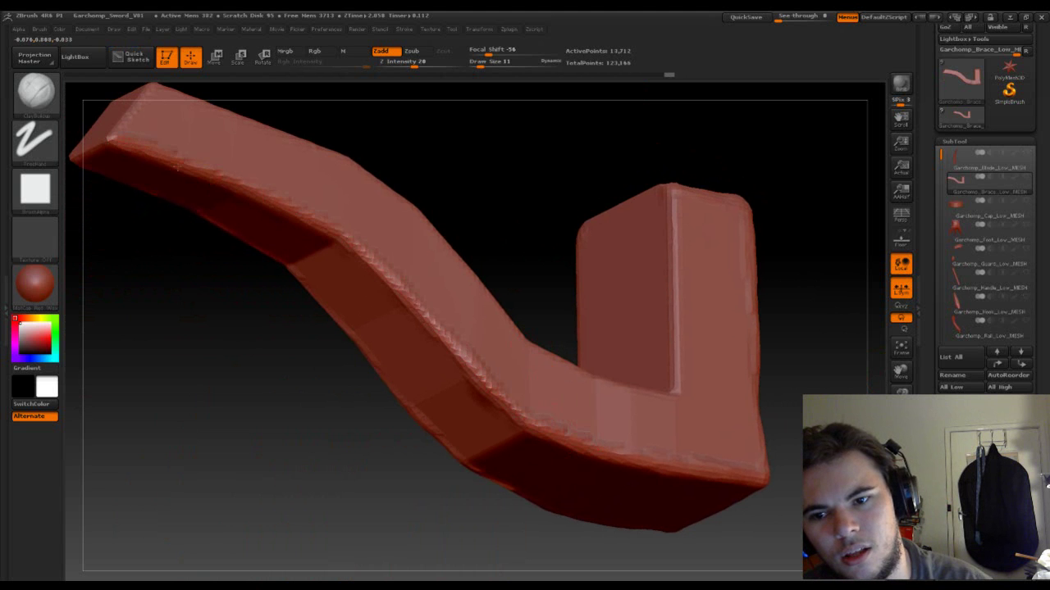
drag(513, 216, 556, 175)
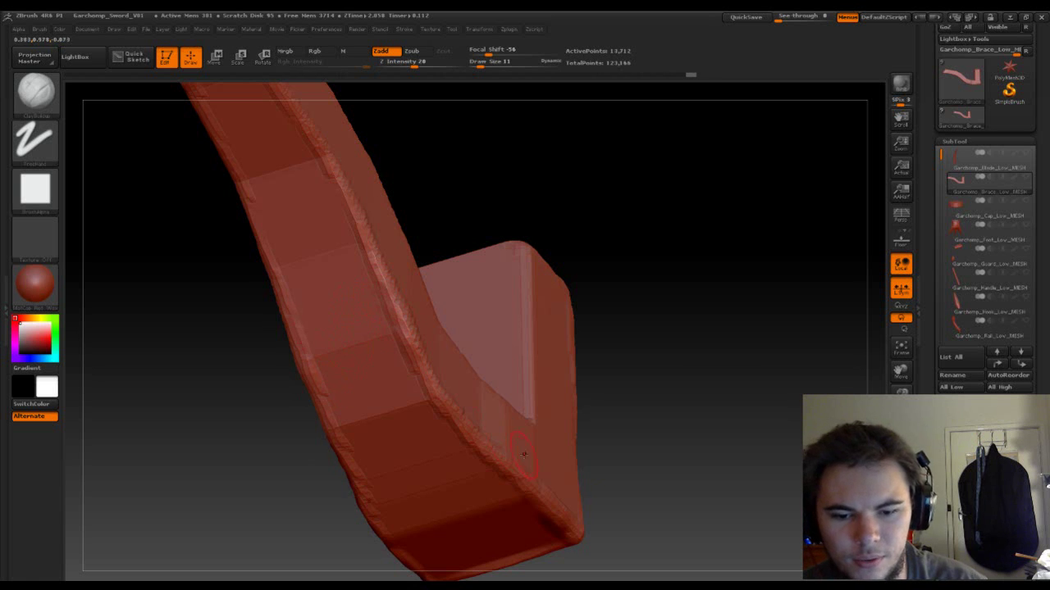
- Smooth the faceted underside and upper face of the brace's curved arm along its whole length
mouse_move(637, 454)
mouse_down()
mouse_move(632, 347)
mouse_move(457, 328)
mouse_up()
key(shift)
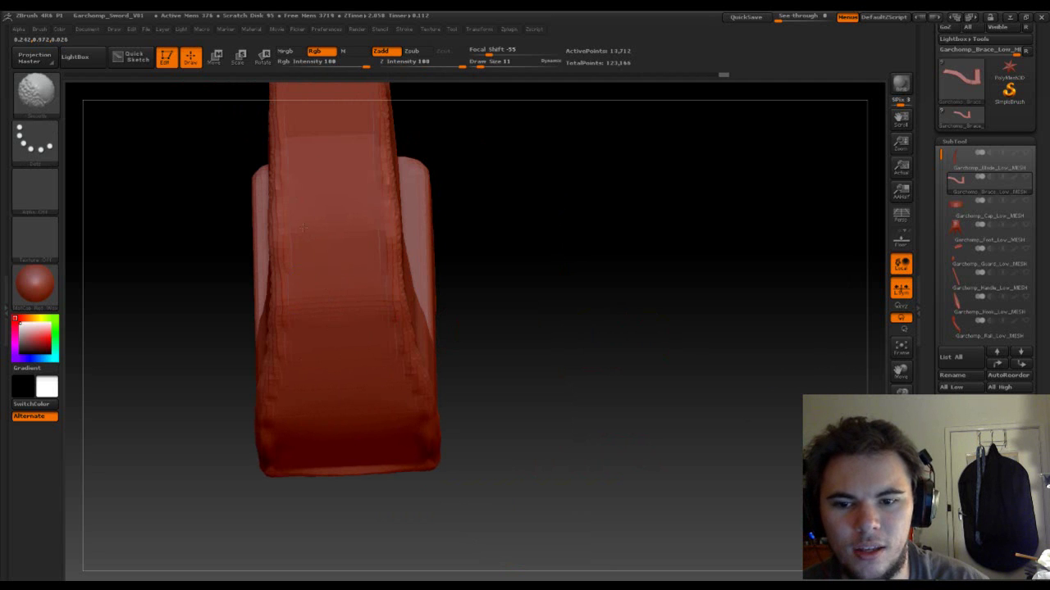
drag(588, 208, 565, 399)
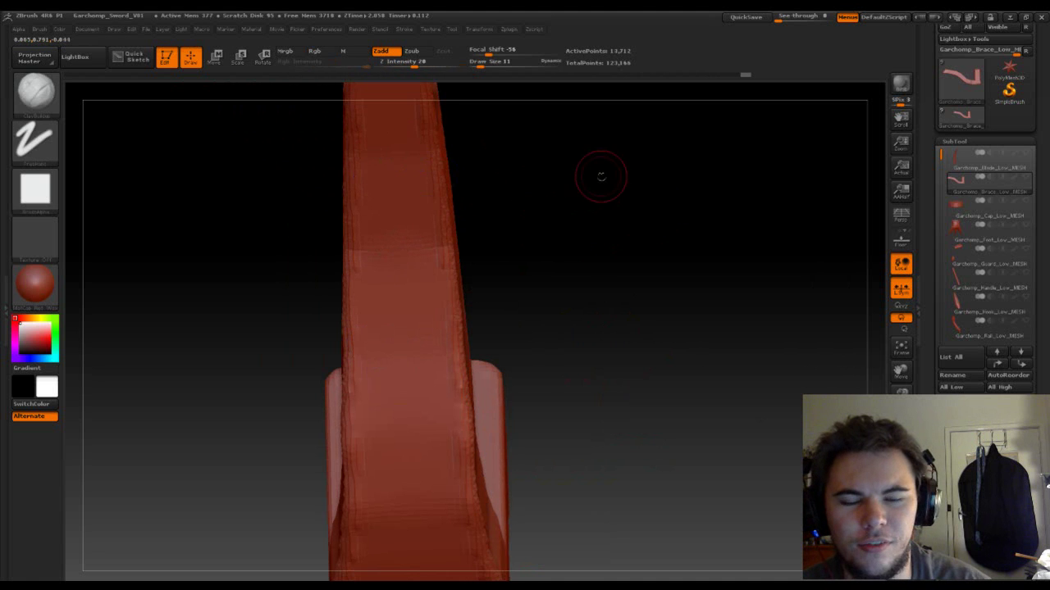
drag(600, 173, 663, 377)
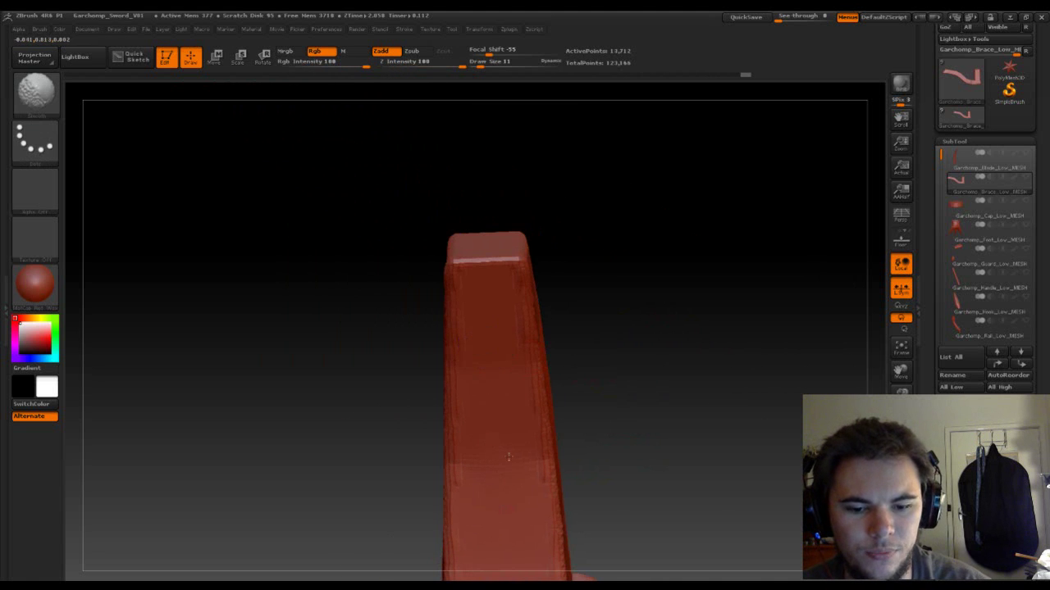
mouse_move(509, 457)
shift+mouse_down()
mouse_move(551, 477)
mouse_move(602, 422)
mouse_move(582, 352)
shift+mouse_up()
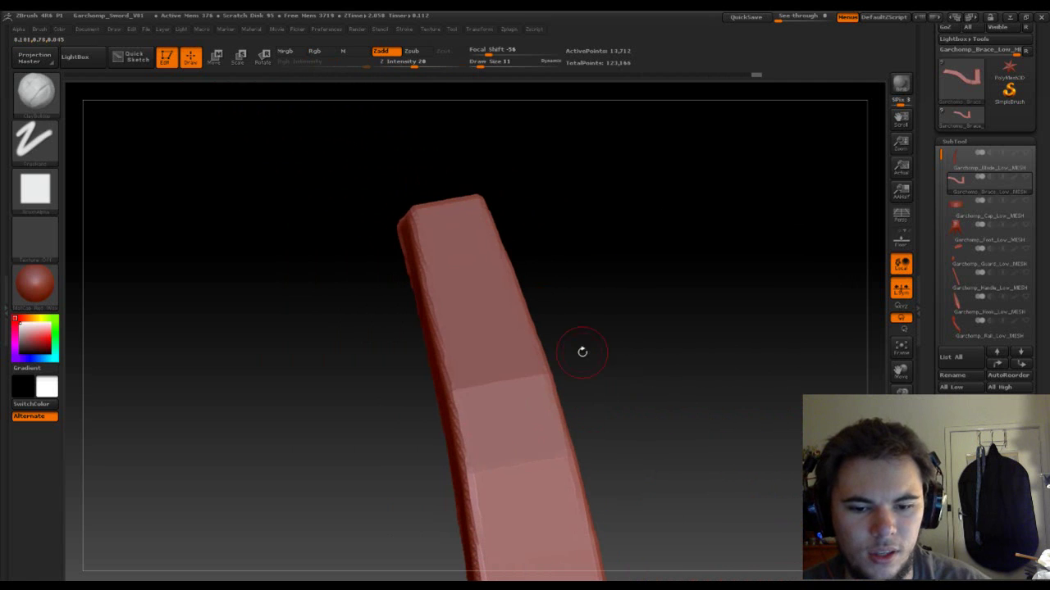
key(shift)
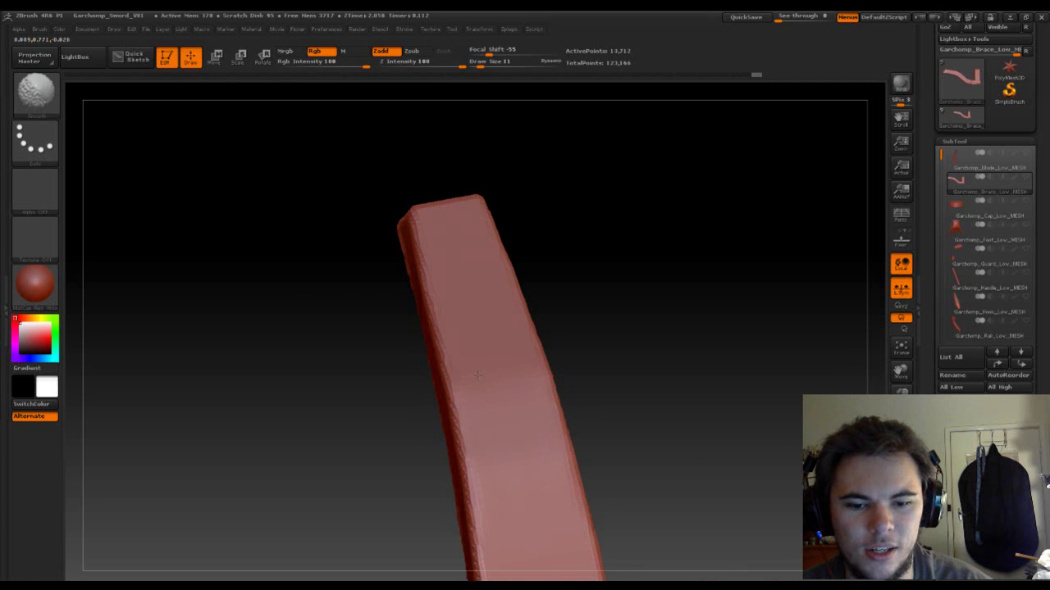
drag(431, 240, 470, 314)
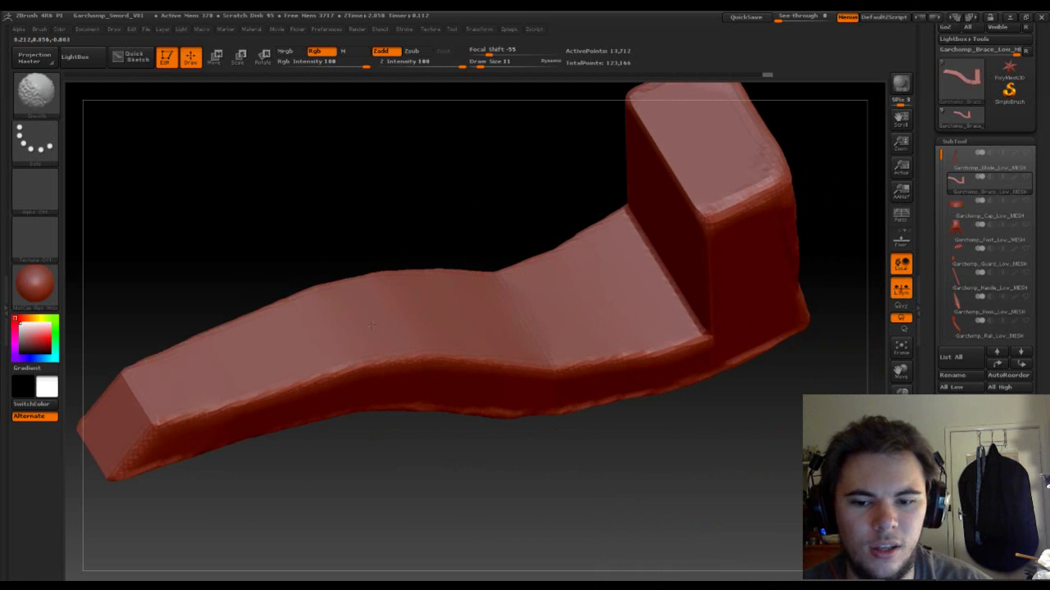
- Bevel the edges around the end face at the tip of the brace's arm
mouse_move(513, 506)
mouse_down()
mouse_move(525, 464)
mouse_move(508, 421)
mouse_move(548, 415)
mouse_move(648, 545)
mouse_up()
alt+drag(415, 522, 549, 531)
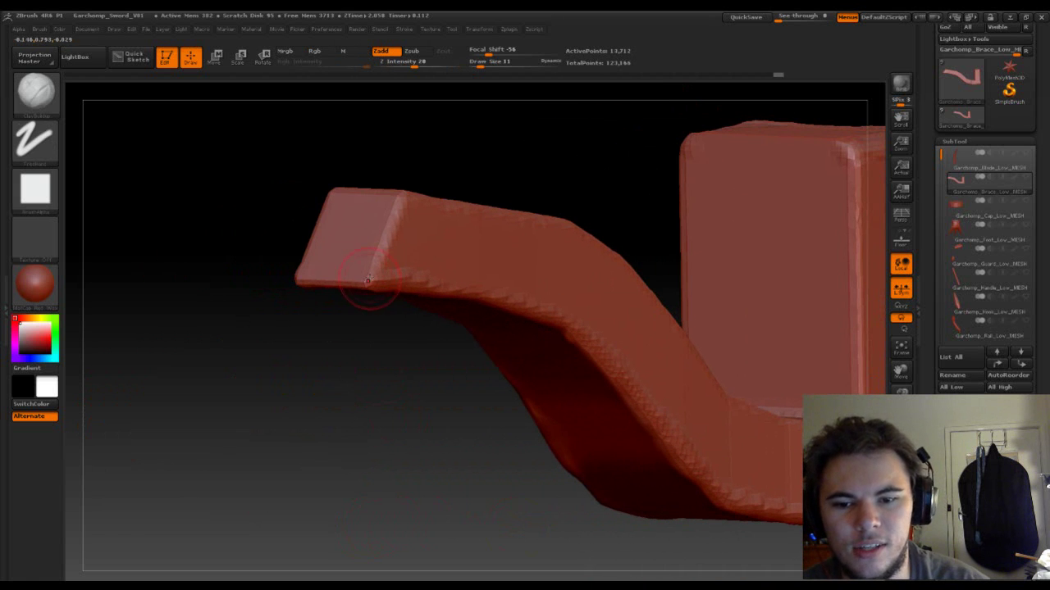
drag(481, 140, 442, 235)
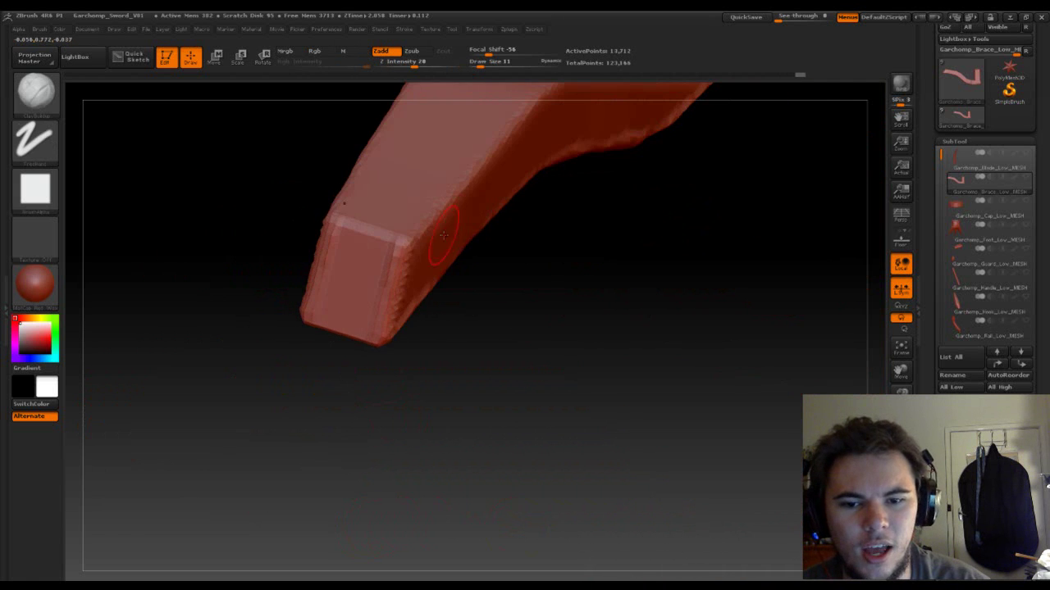
- Bevel the upper edges of the brace's arm and soften the inner corner where the arm meets the block
alt+drag(566, 307, 438, 481)
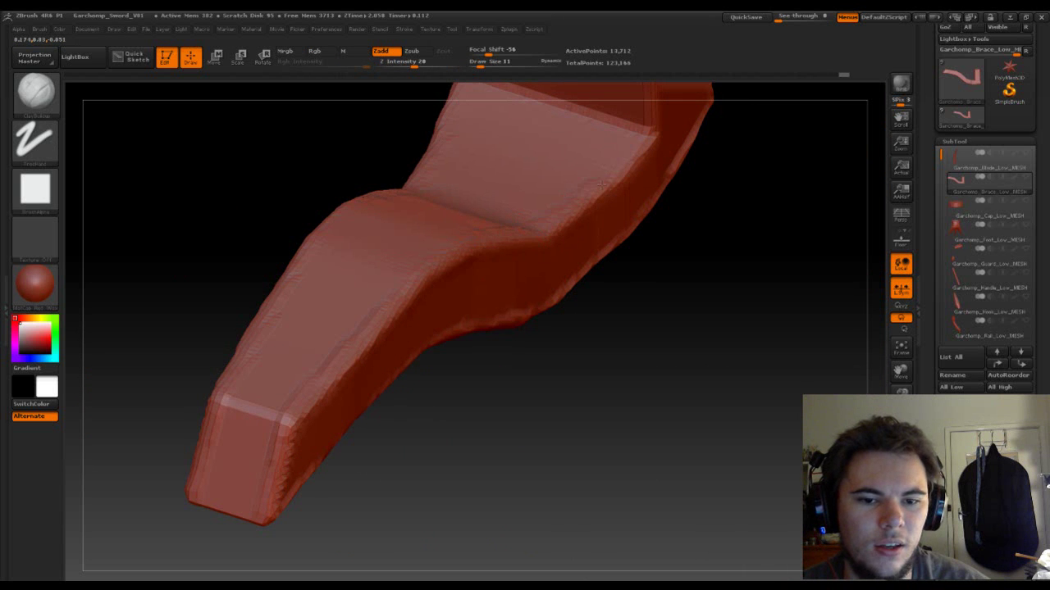
drag(700, 200, 808, 205)
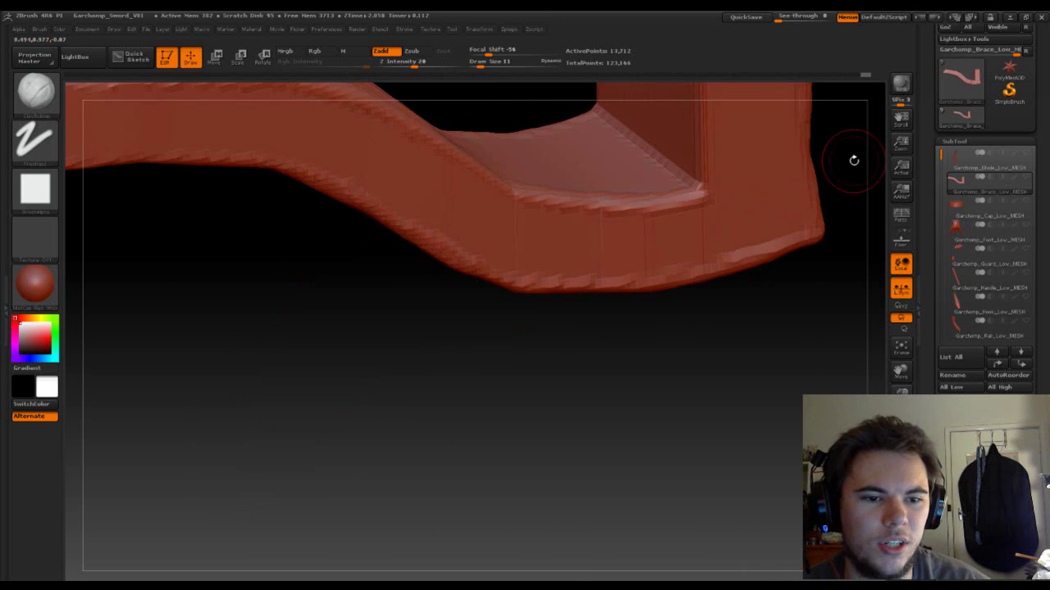
drag(853, 160, 503, 254)
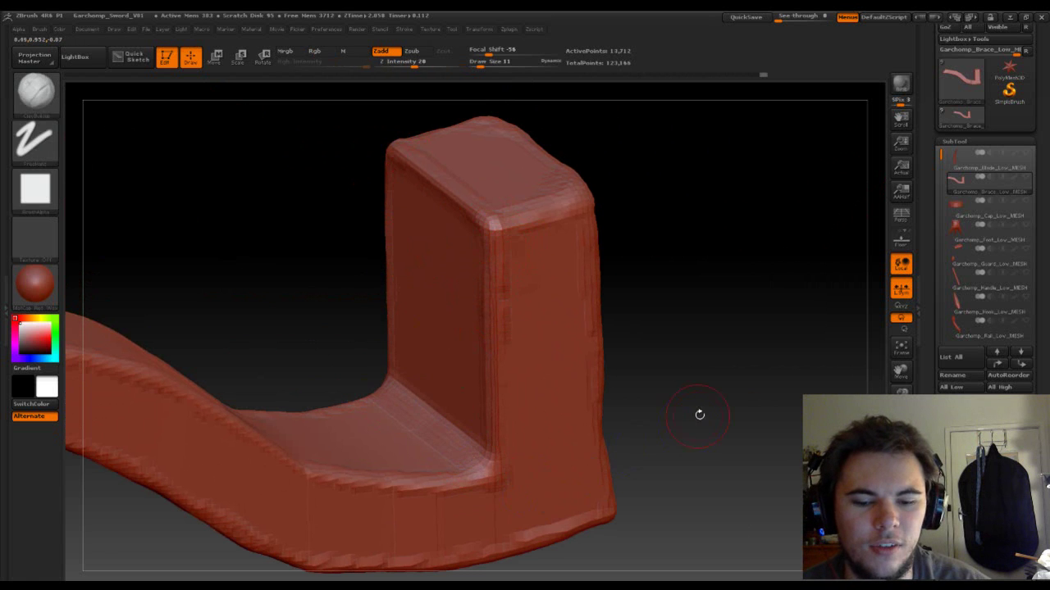
- Smooth the rear face of the brace's block and its beveled upper edge
drag(698, 415, 563, 366)
key(shift)
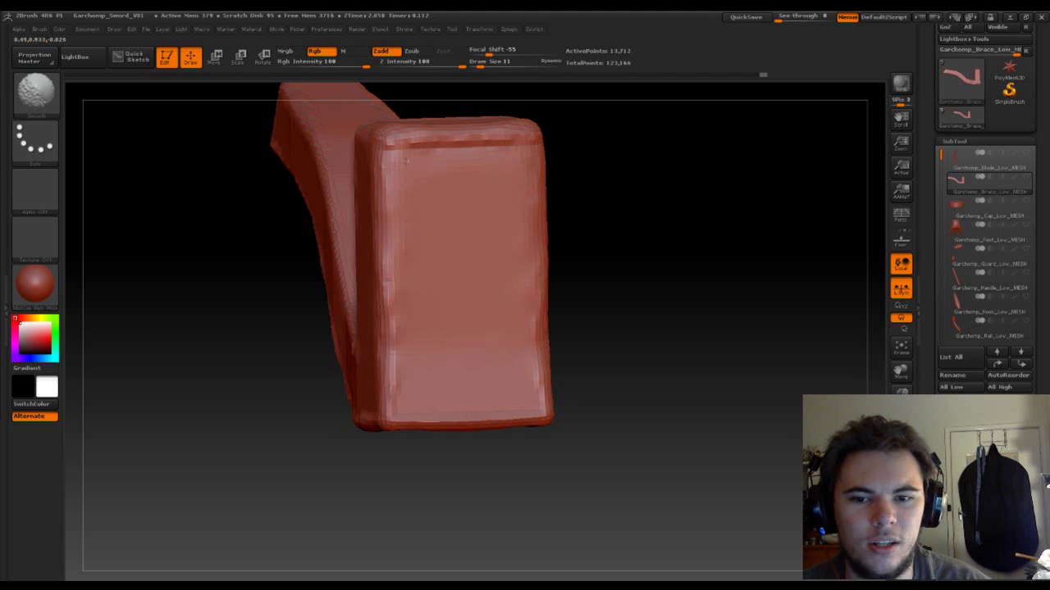
mouse_move(406, 161)
shift+mouse_down()
mouse_move(397, 174)
mouse_move(404, 152)
mouse_move(500, 144)
shift+mouse_up()
- Smooth one side face of the brace and its rough edges, from the arm's tip to the upright block
mouse_move(591, 283)
mouse_down()
mouse_move(691, 338)
mouse_move(497, 355)
mouse_move(412, 285)
mouse_move(410, 238)
mouse_move(594, 266)
mouse_move(697, 306)
mouse_up()
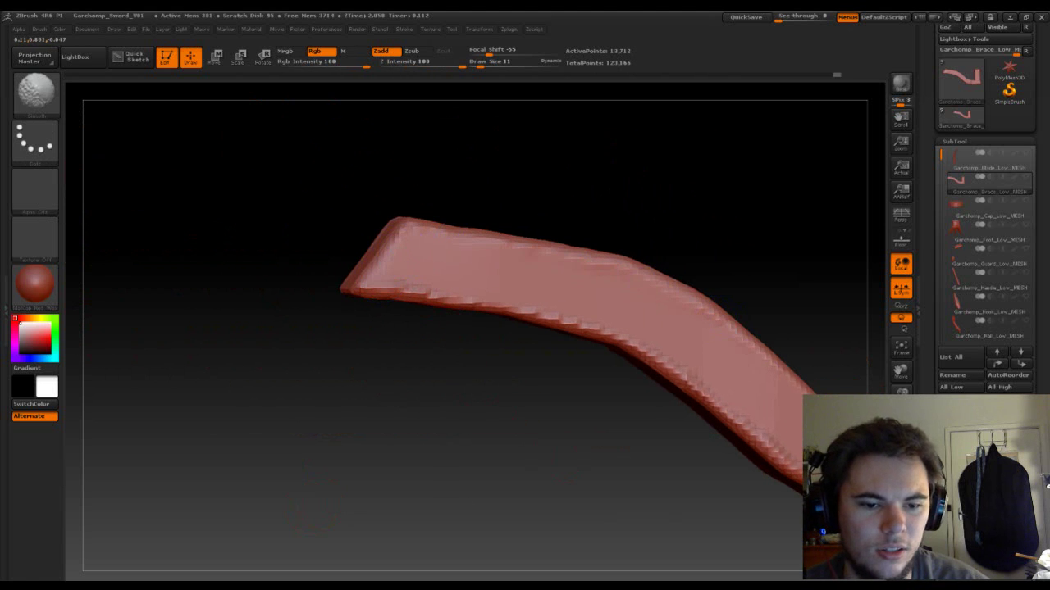
shift+drag(381, 290, 633, 335)
mouse_move(603, 461)
alt+mouse_down()
mouse_move(504, 451)
mouse_move(370, 399)
alt+mouse_up()
key(shift)
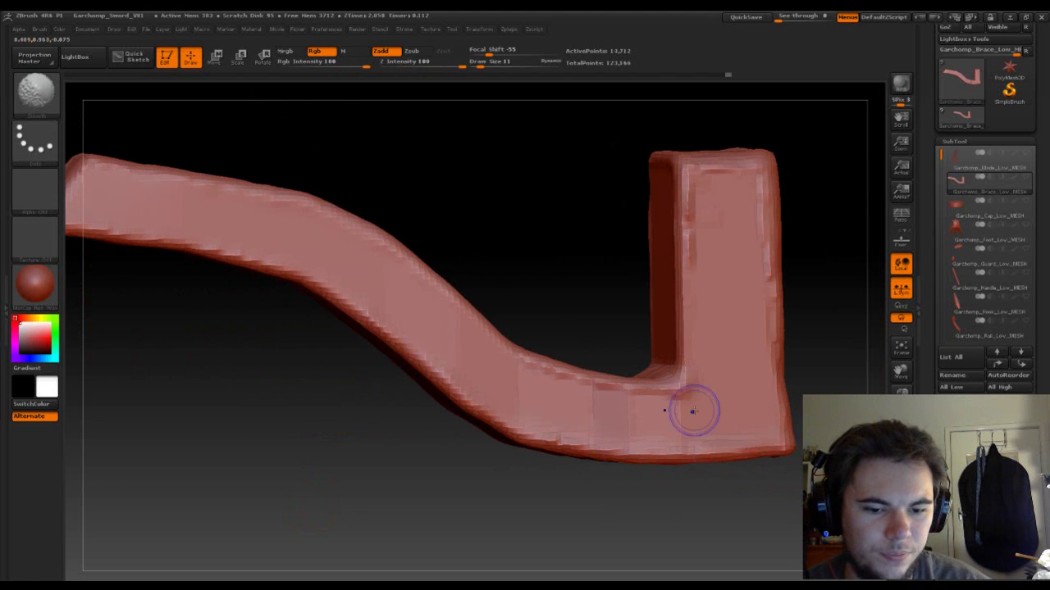
shift+drag(515, 383, 677, 390)
mouse_move(696, 248)
shift+mouse_down()
mouse_move(691, 207)
mouse_move(729, 184)
mouse_move(773, 324)
mouse_move(773, 389)
shift+mouse_up()
- Smooth the facets on the opposite side face of the brace, along the arm and into the block
mouse_move(438, 499)
mouse_down()
mouse_move(590, 537)
mouse_move(517, 438)
mouse_move(341, 310)
mouse_move(347, 350)
mouse_move(450, 369)
mouse_up()
alt+drag(525, 369, 460, 435)
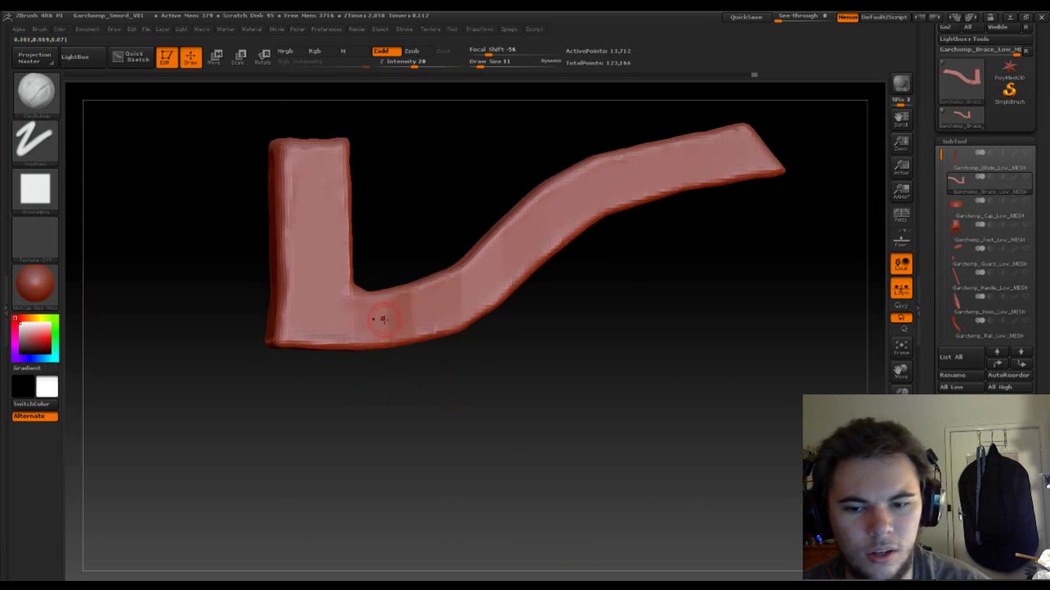
key(shift)
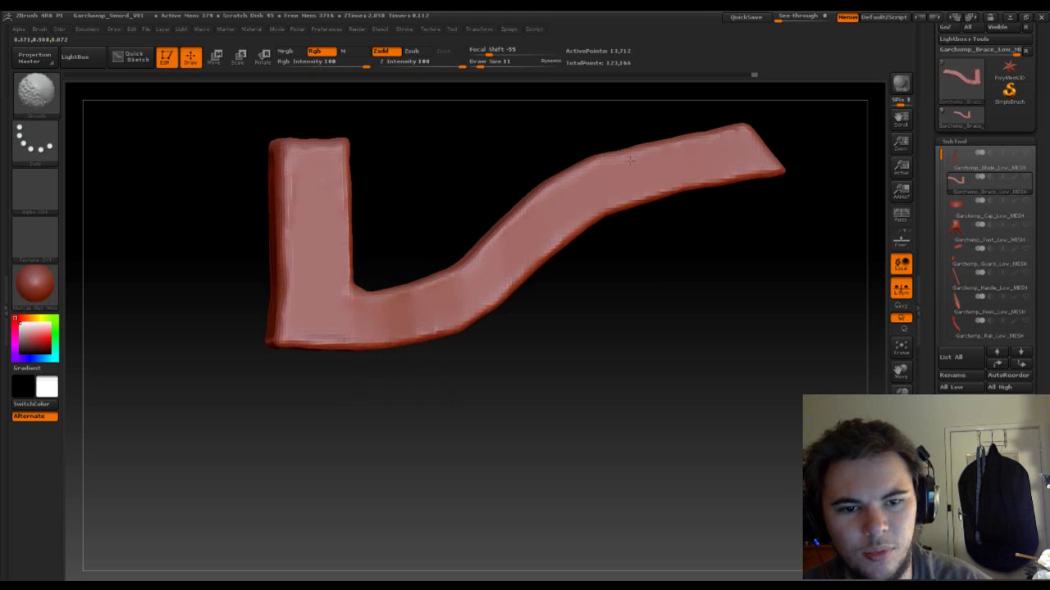
shift+drag(485, 259, 380, 312)
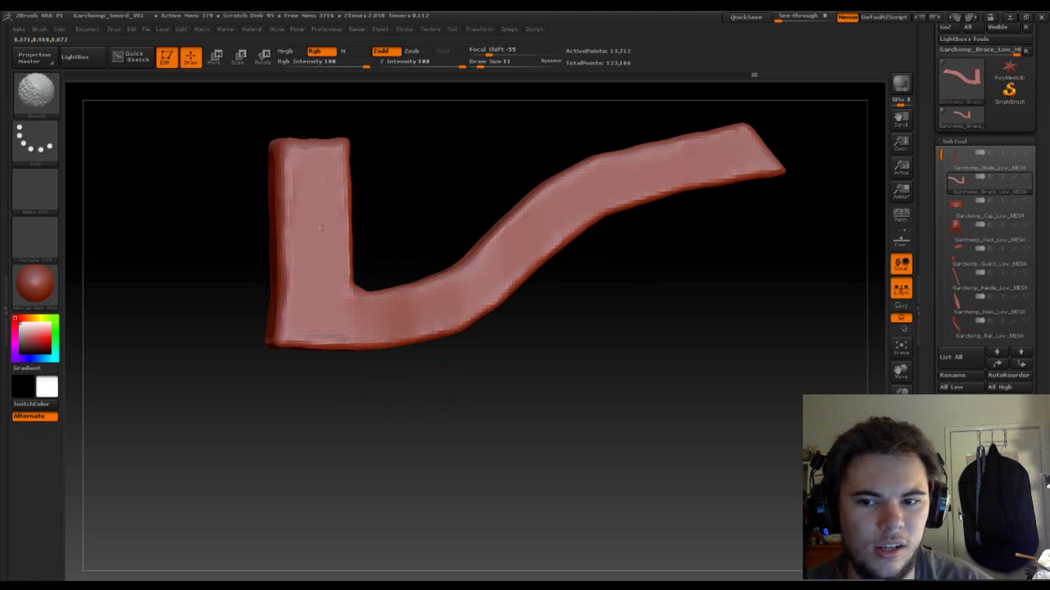
- Show all the other sword parts again and examine the whole sword from both sides
mouse_move(460, 386)
mouse_down()
mouse_move(488, 409)
mouse_move(610, 426)
mouse_move(569, 452)
mouse_move(438, 446)
mouse_move(483, 454)
mouse_move(434, 419)
mouse_move(468, 456)
mouse_move(396, 370)
mouse_move(280, 333)
mouse_up()
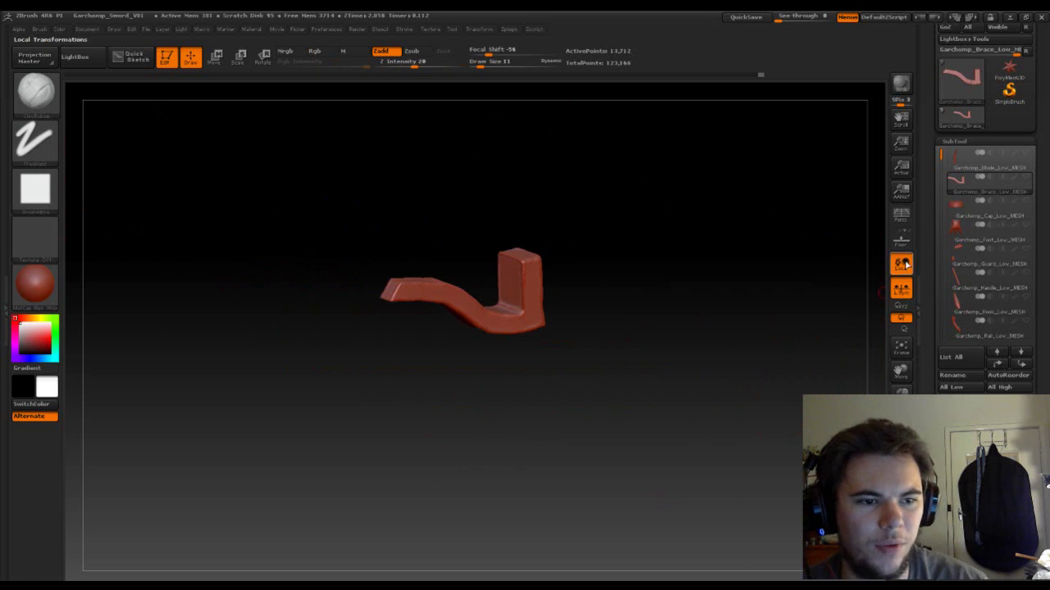
click(1025, 178)
drag(672, 371, 725, 396)
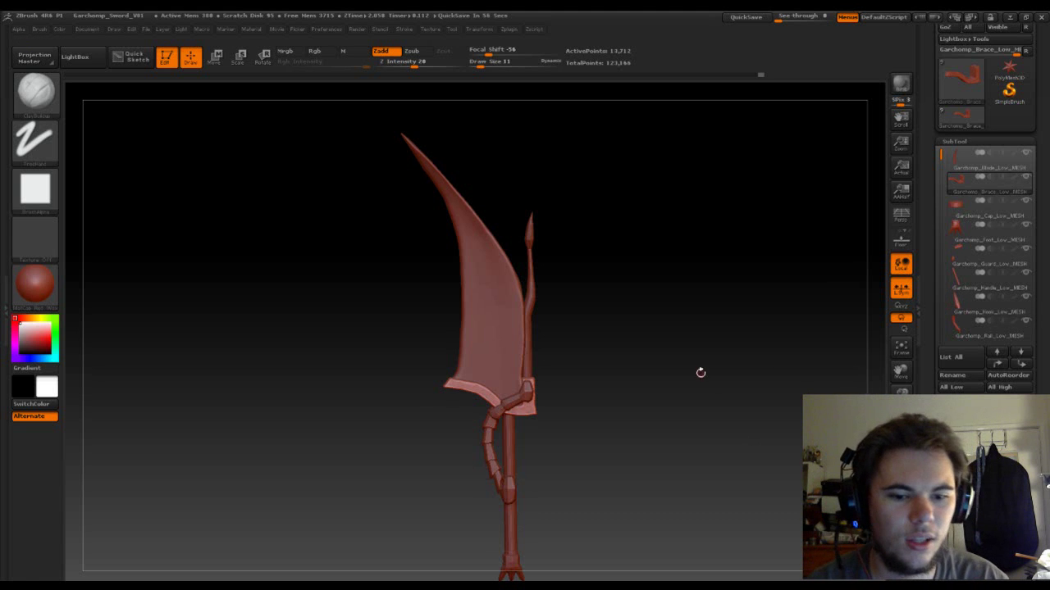
mouse_move(698, 370)
mouse_down()
mouse_move(659, 378)
mouse_move(701, 369)
mouse_up()
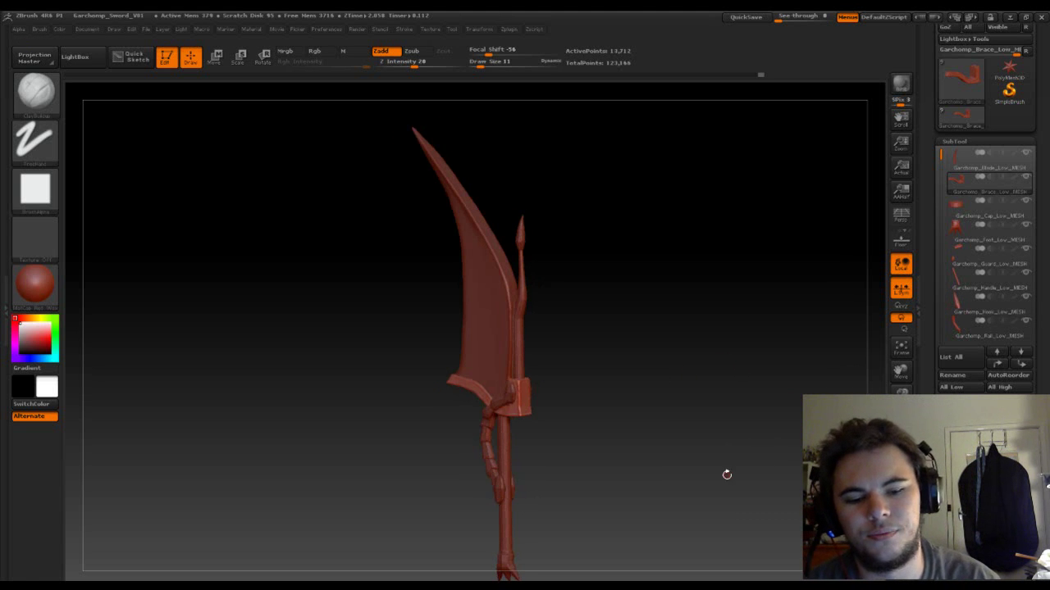
alt+drag(679, 488, 690, 372)
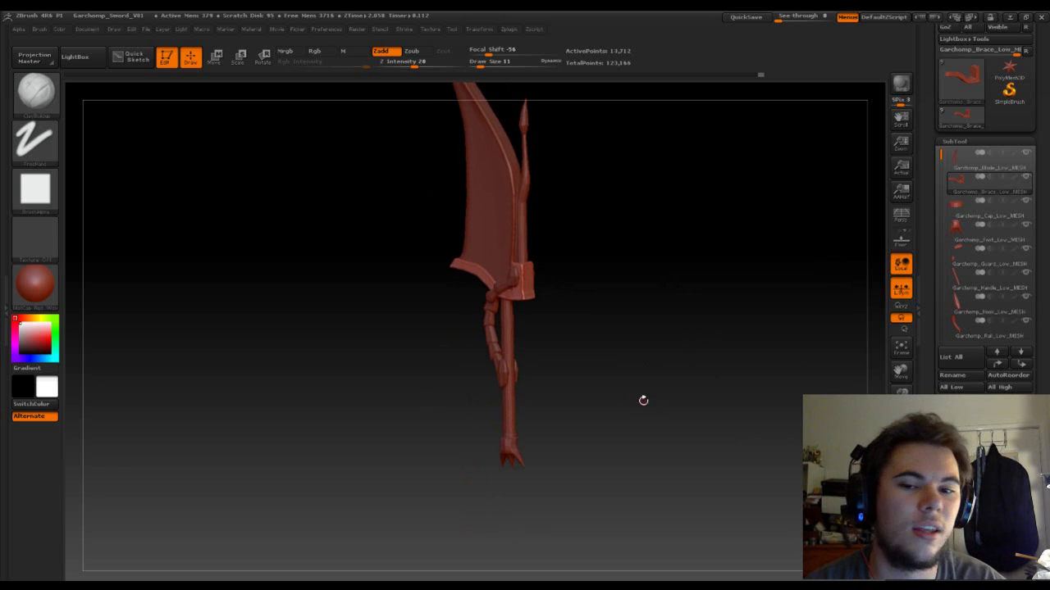
drag(643, 400, 654, 380)
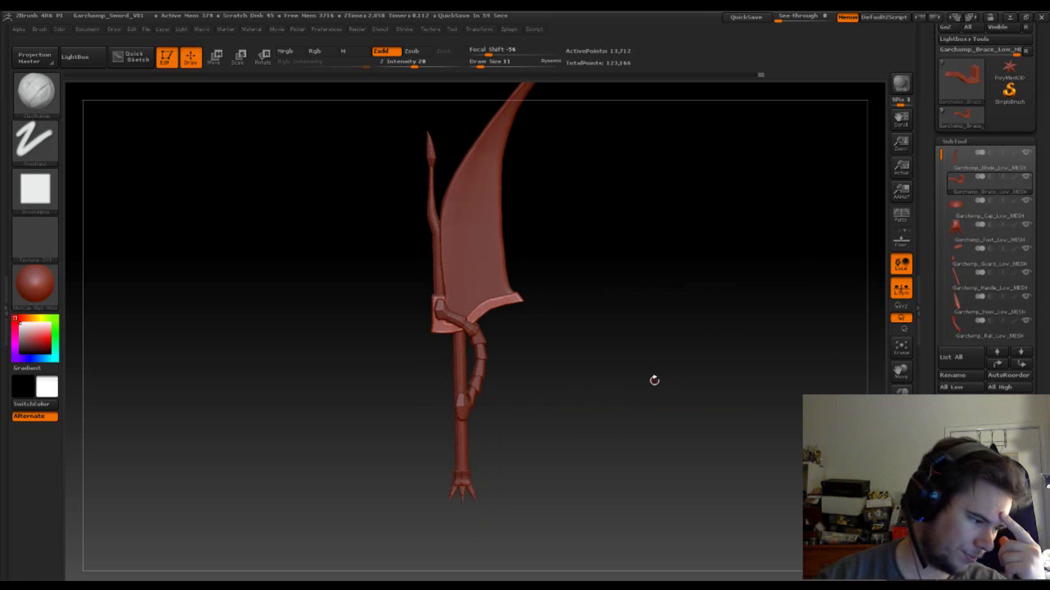